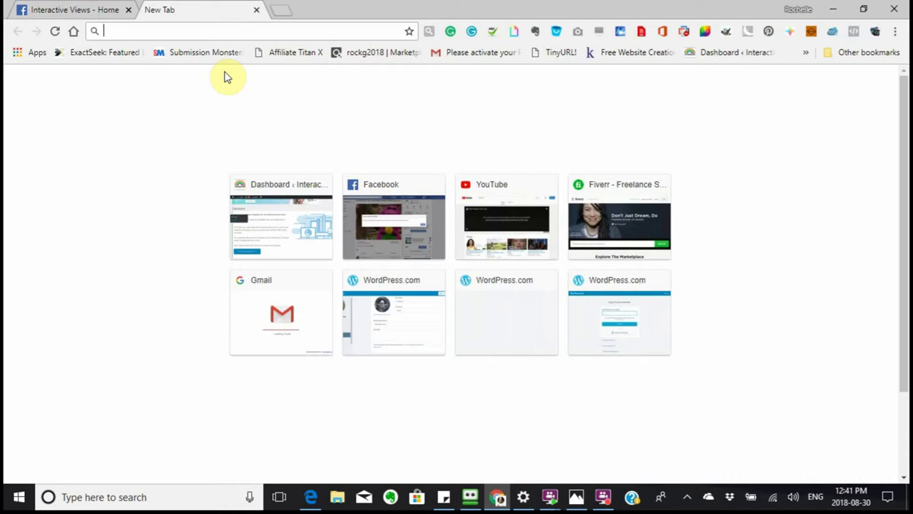
- Go to canva.com from the new tab's address bar using the 'can' autocompletion
text(can)
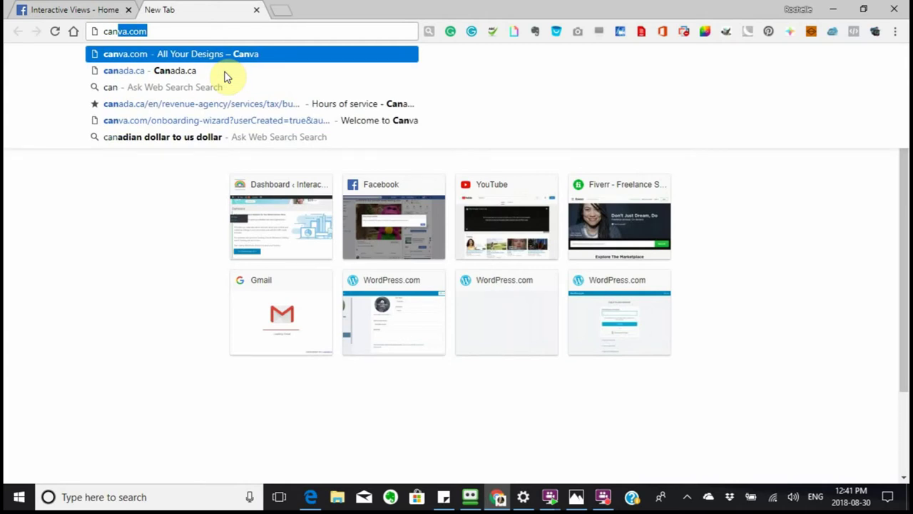
key(Return)
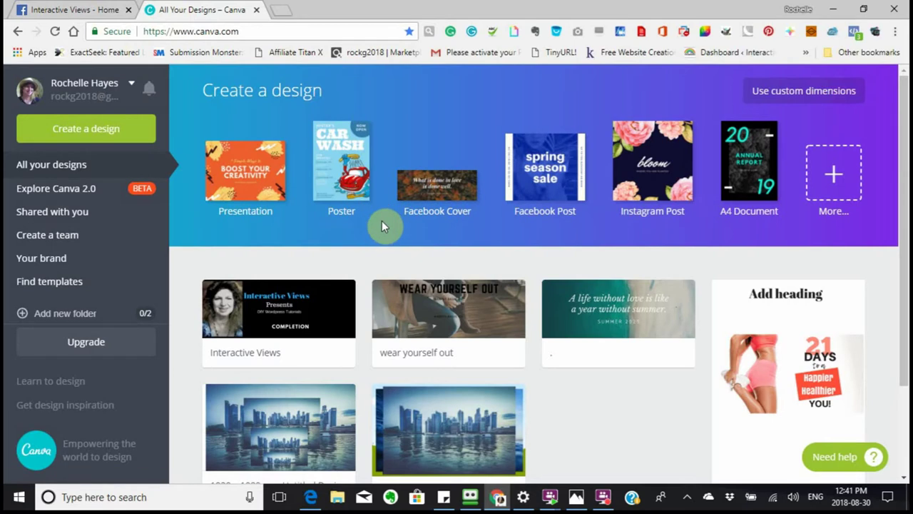
- Scroll the Canva home page, then start a new blank 820 × 312 px Facebook Cover
scroll(383, 225, down, 1)
scroll(380, 224, down, 1)
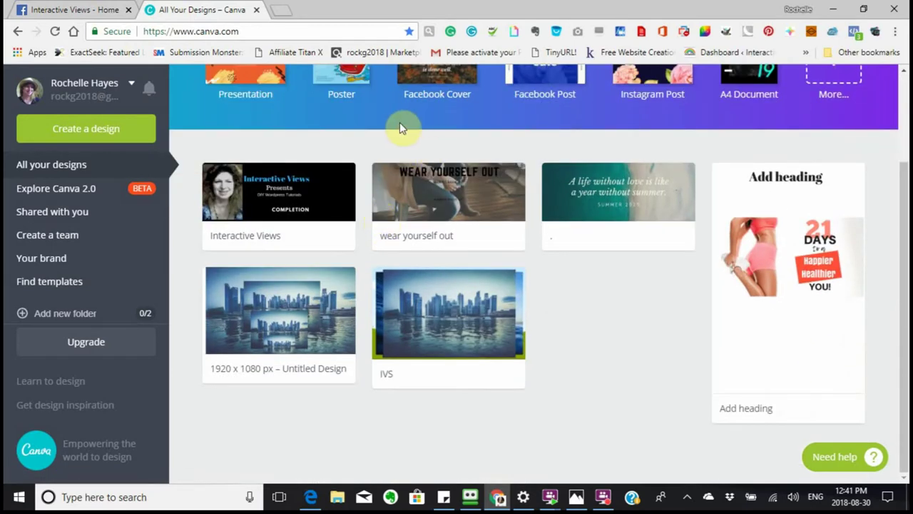
scroll(389, 121, up, 2)
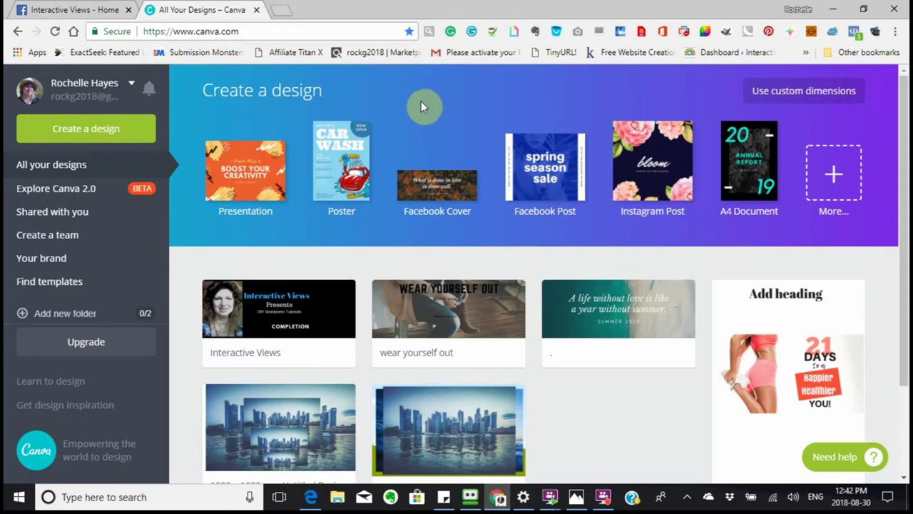
click(436, 194)
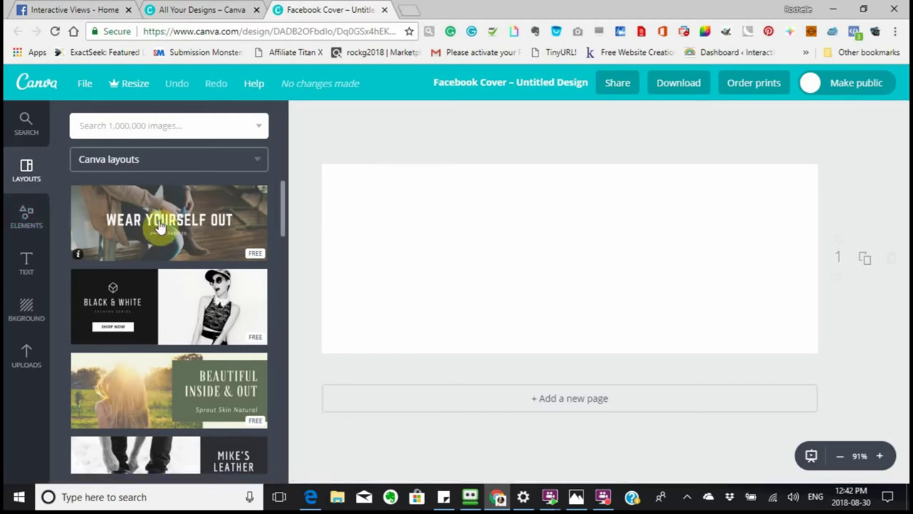
- Scroll through the ready-made cover layouts, then switch to the Elements categories
scroll(163, 321, down, 3)
scroll(163, 332, down, 7)
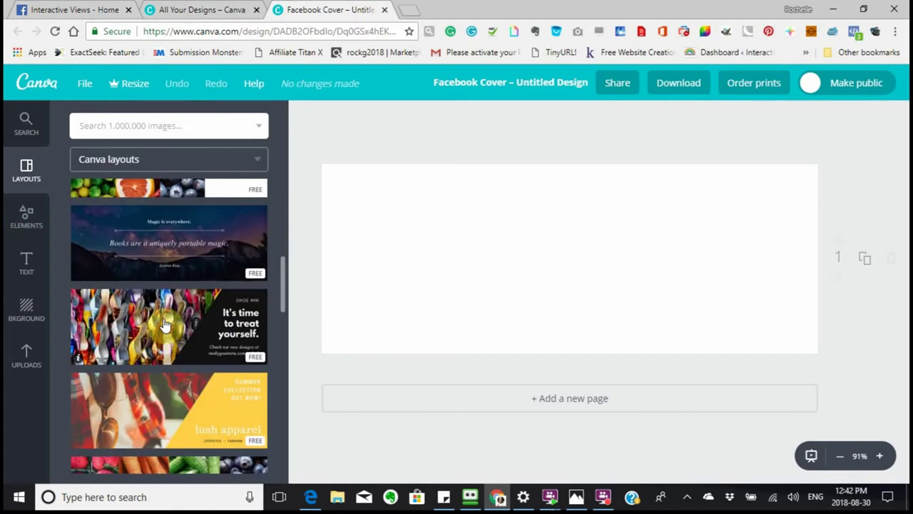
scroll(161, 321, down, 5)
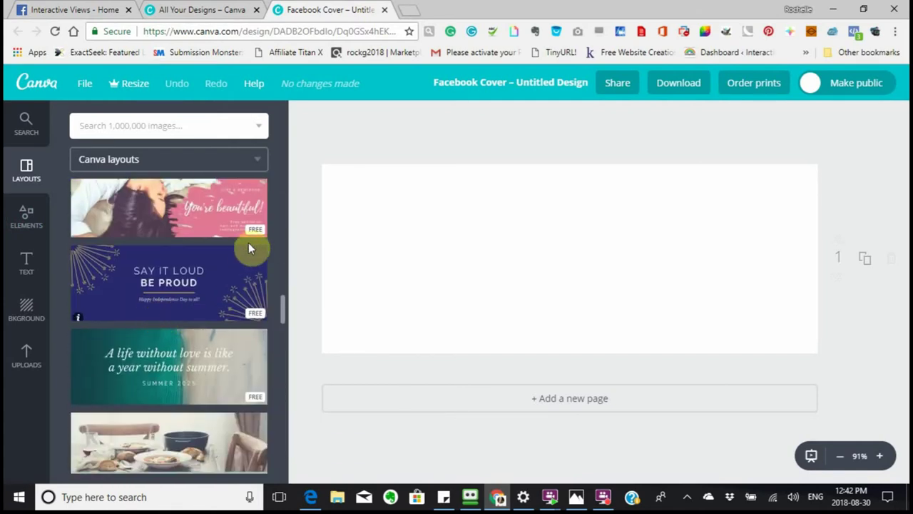
scroll(169, 296, down, 5)
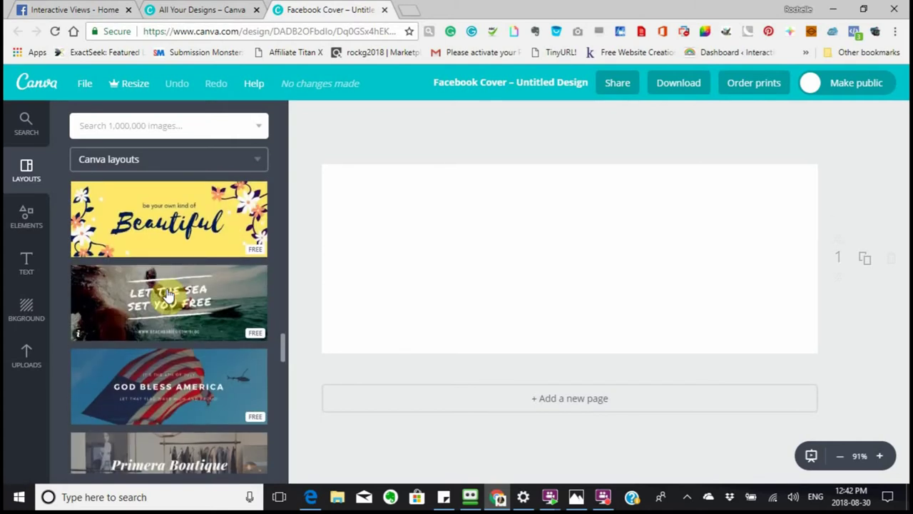
scroll(168, 296, down, 5)
scroll(163, 294, down, 5)
scroll(162, 294, down, 3)
scroll(163, 291, up, 6)
scroll(162, 286, up, 8)
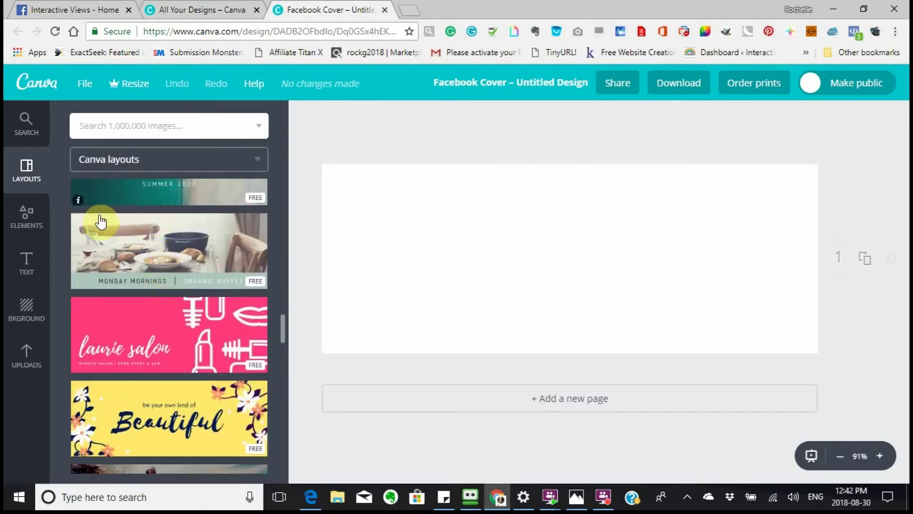
click(26, 216)
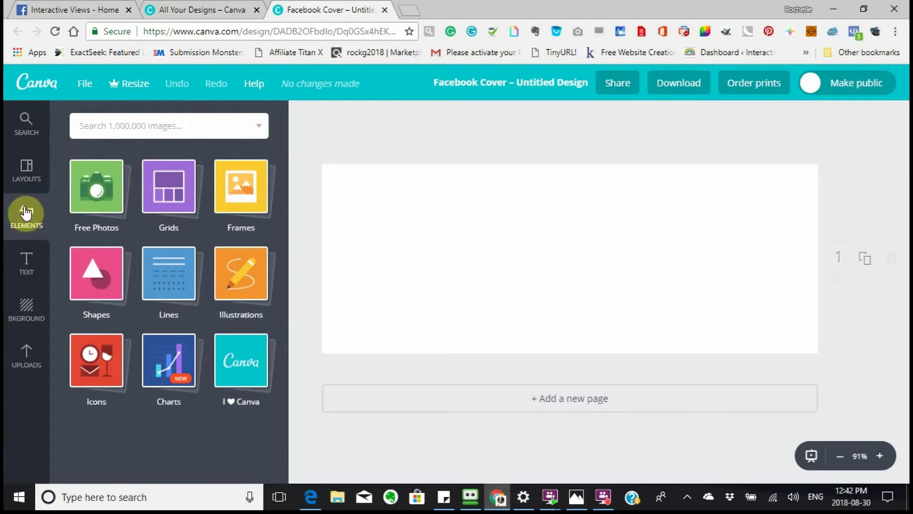
- Browse the Free Photos thumbnails up and down before moving to the image search box
click(92, 203)
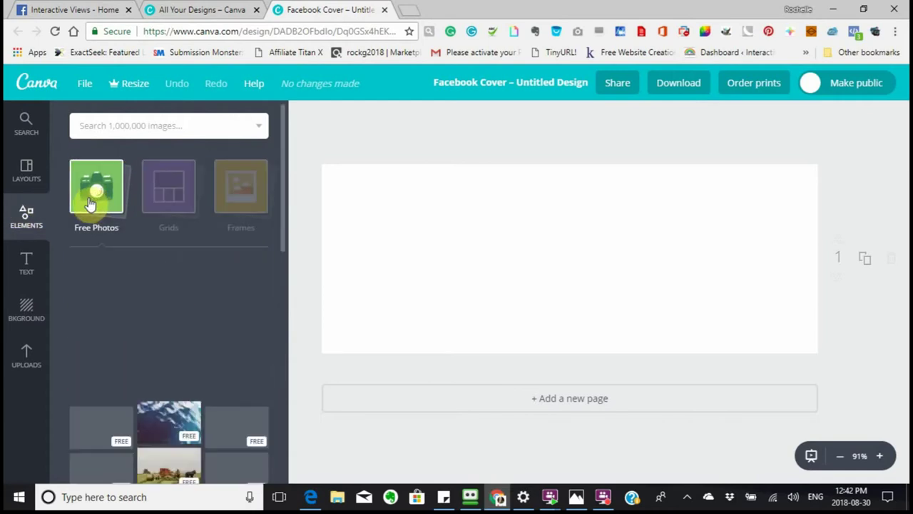
click(98, 291)
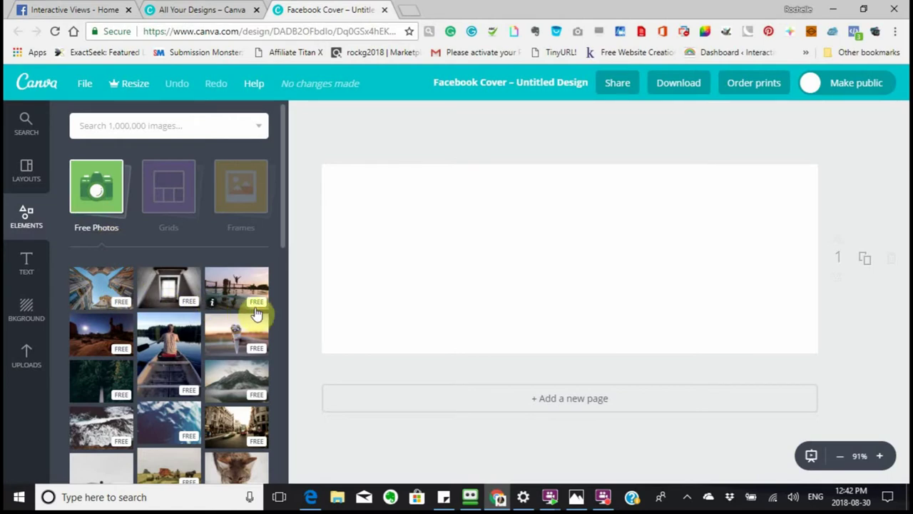
scroll(176, 379, down, 5)
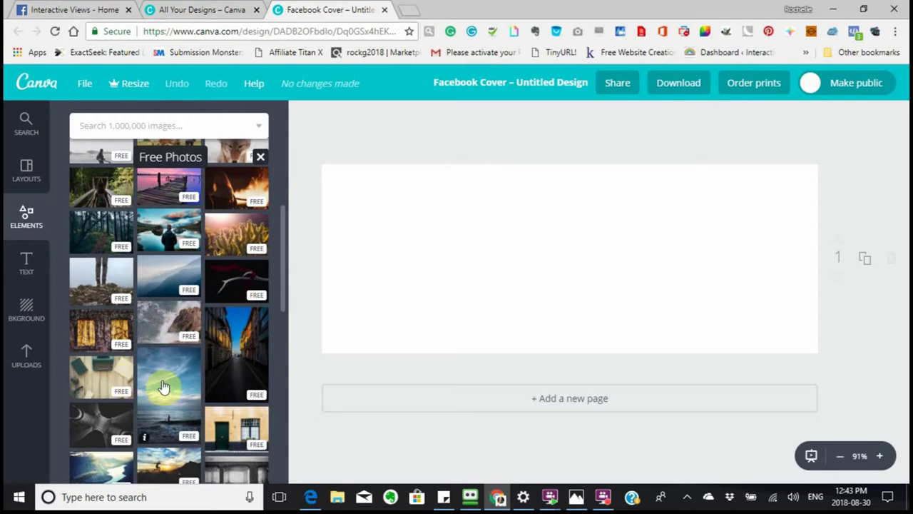
scroll(193, 386, up, 2)
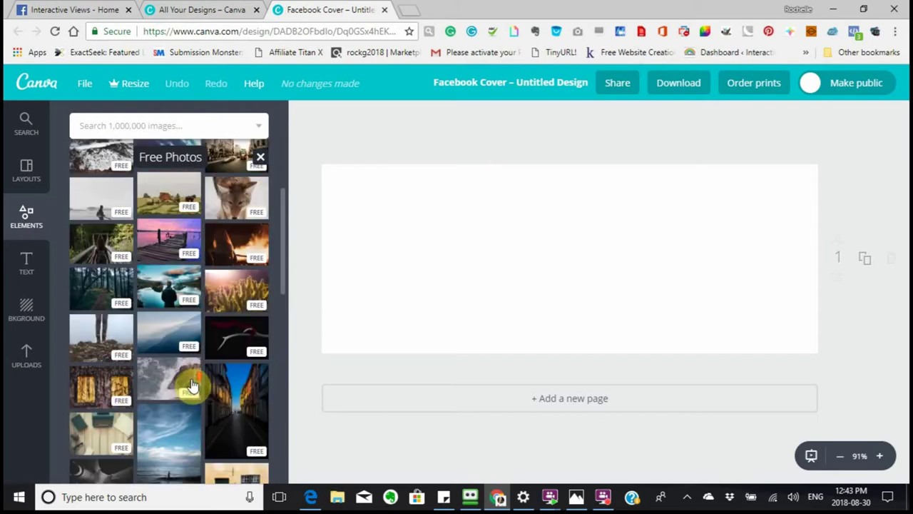
scroll(192, 385, up, 3)
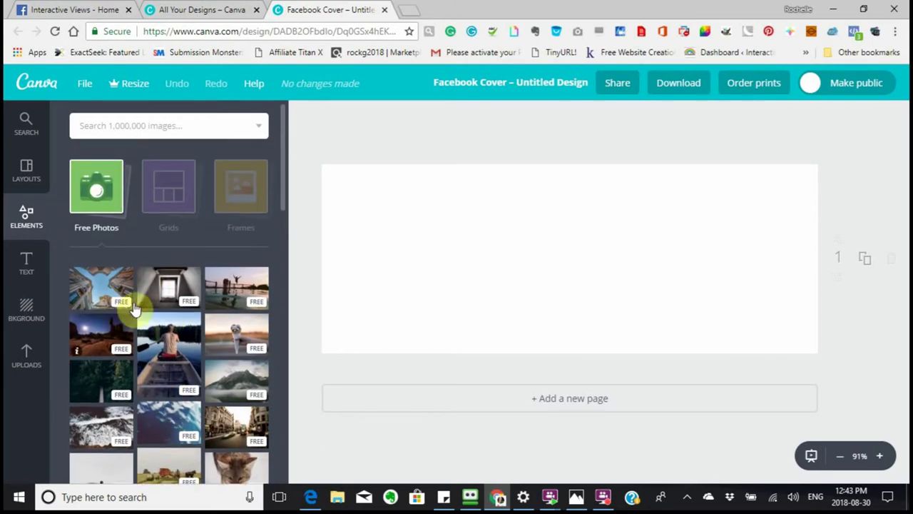
click(80, 126)
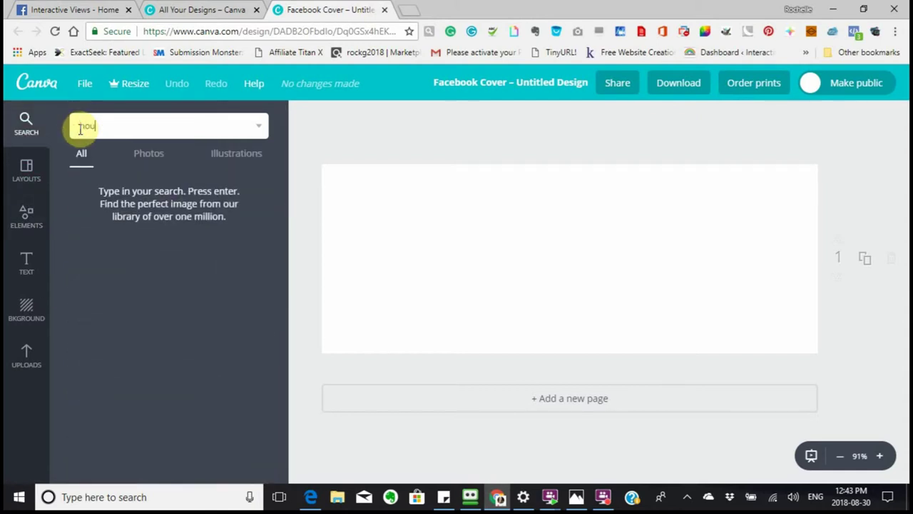
- Search the image library for 'house', scroll the results, and return to Elements
double_click(80, 130)
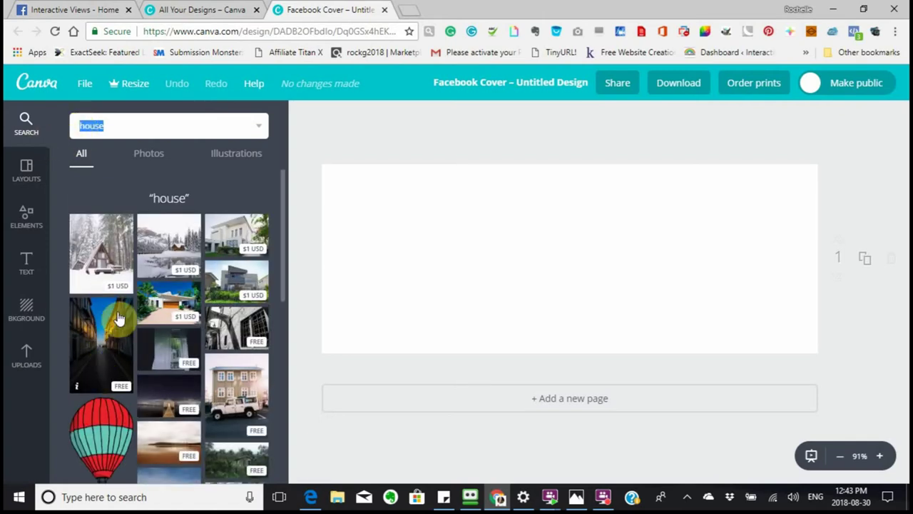
scroll(107, 328, down, 4)
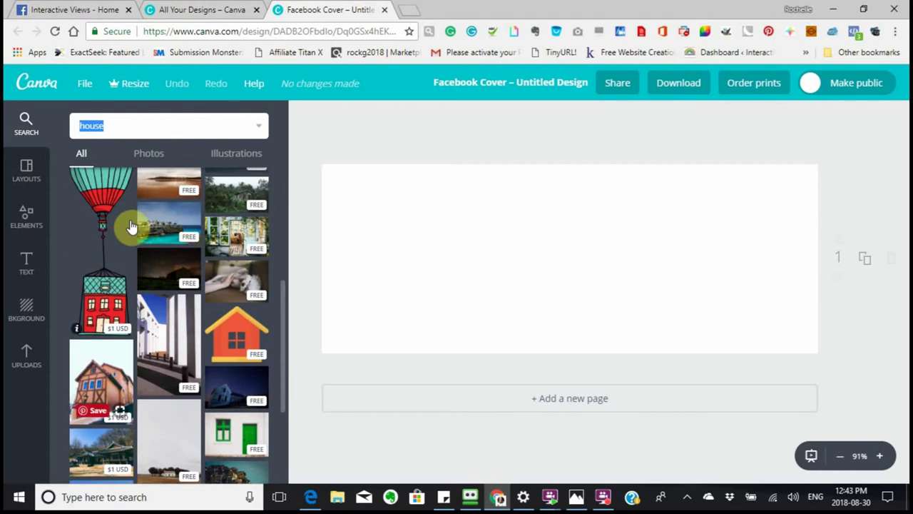
scroll(142, 250, down, 3)
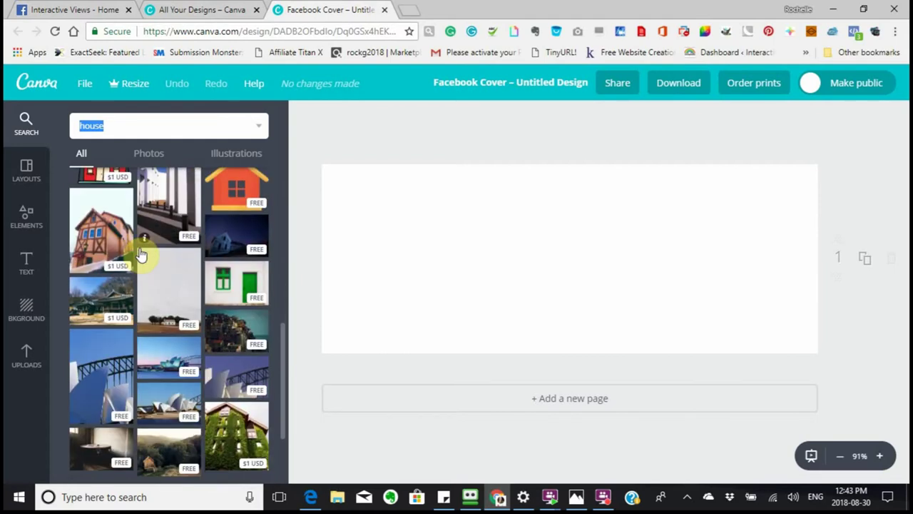
scroll(143, 285, down, 2)
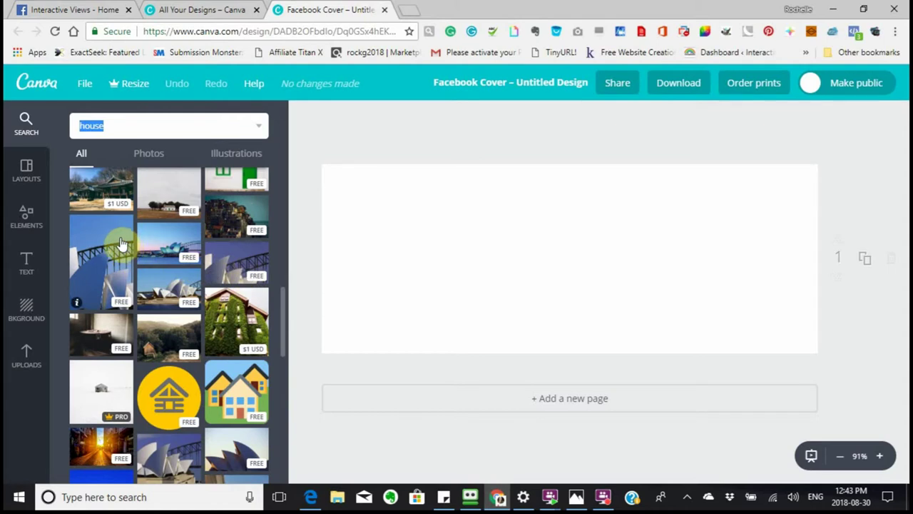
scroll(107, 243, up, 10)
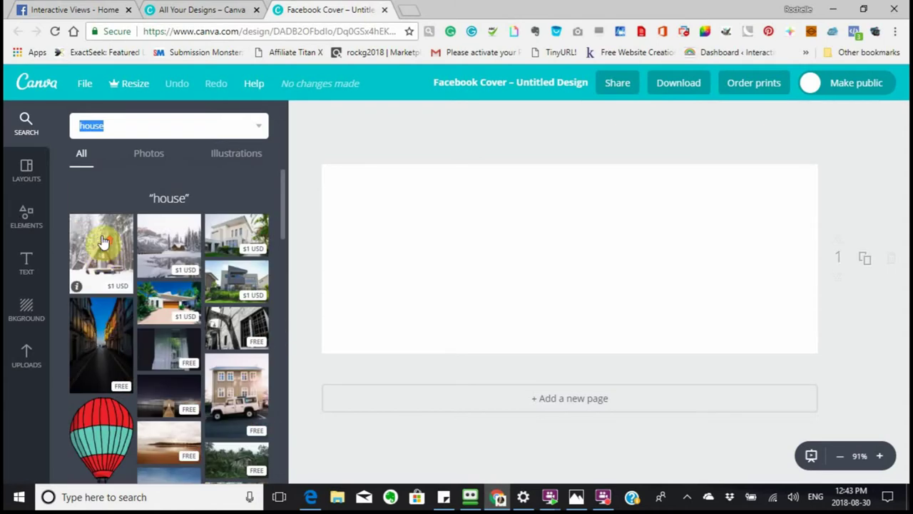
click(26, 224)
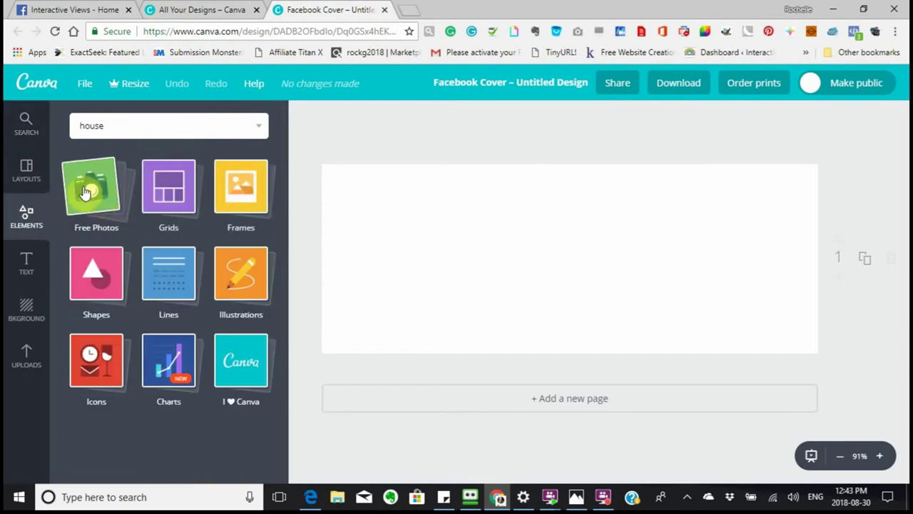
- Scroll through the Grids photo layouts, close them, and open the Frames collection
click(171, 199)
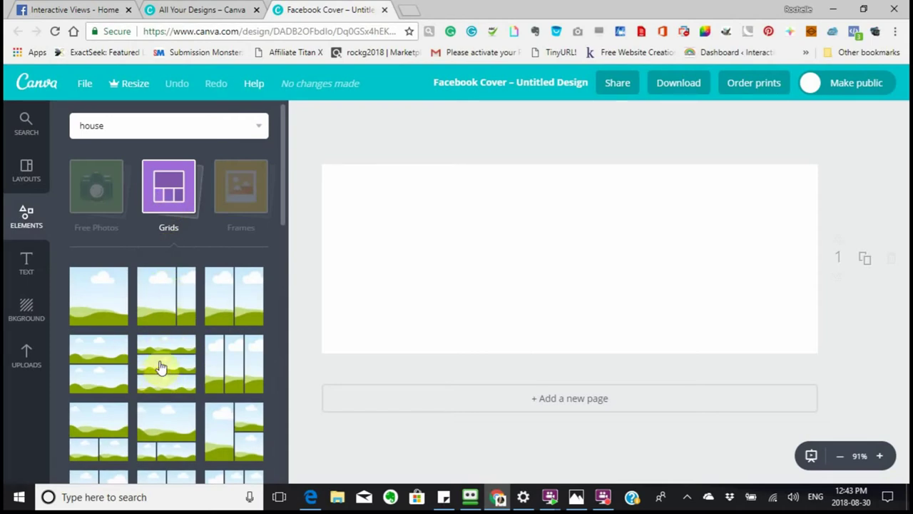
scroll(145, 353, down, 2)
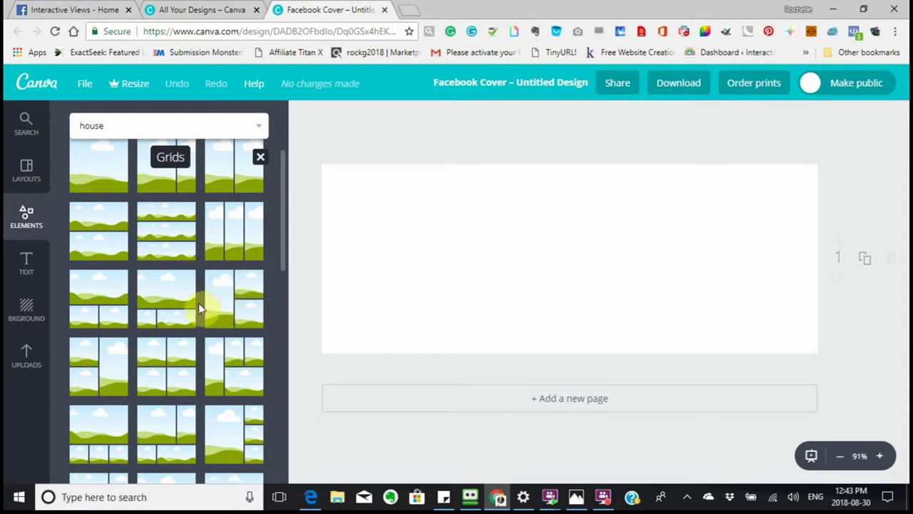
scroll(178, 306, up, 2)
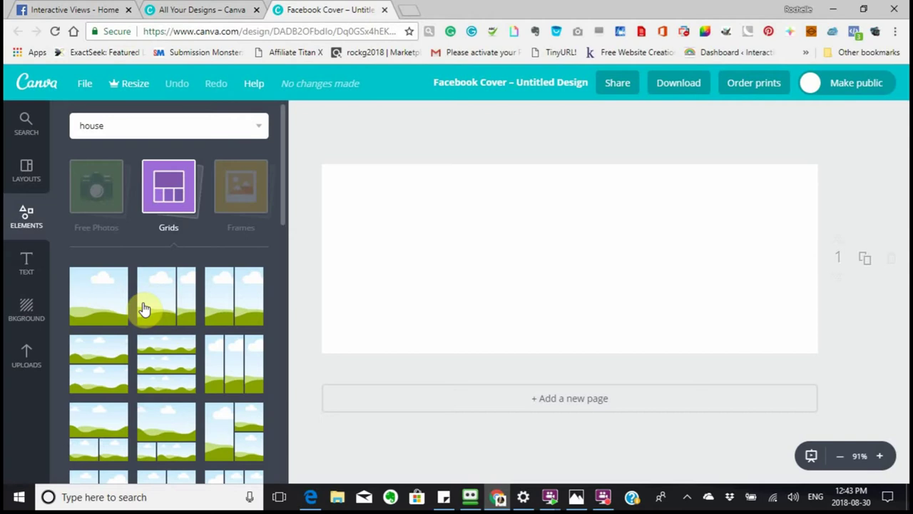
scroll(143, 305, down, 5)
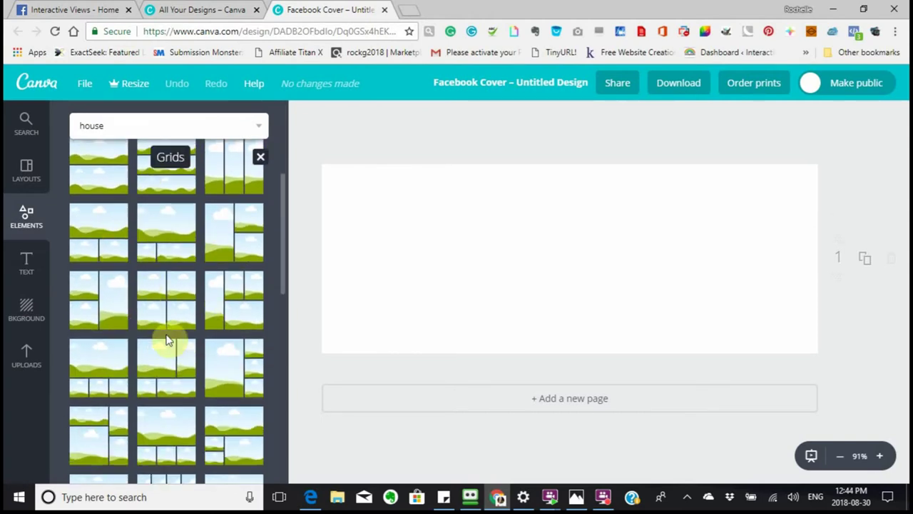
scroll(161, 331, up, 1)
scroll(162, 331, up, 5)
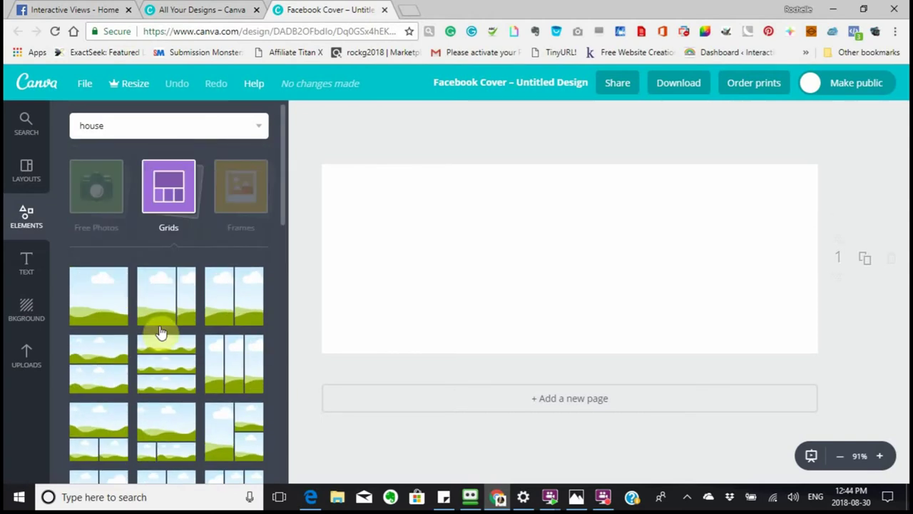
click(168, 227)
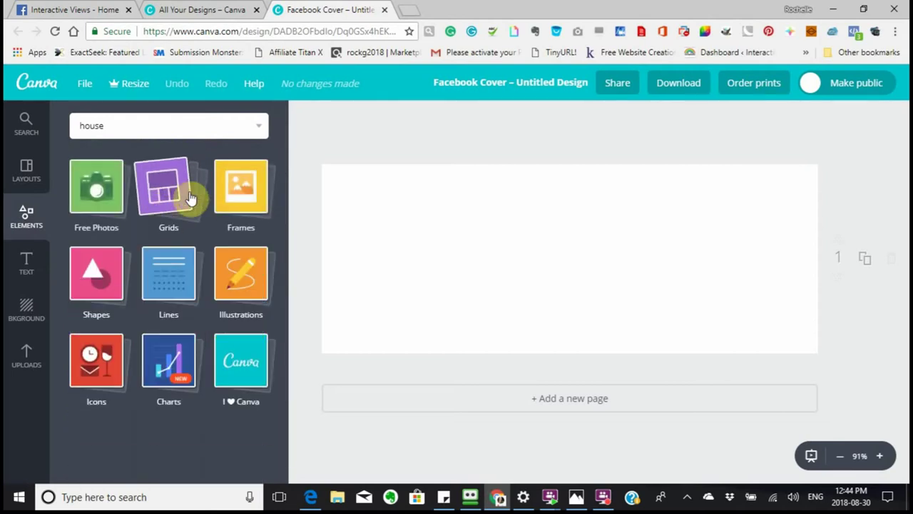
click(239, 189)
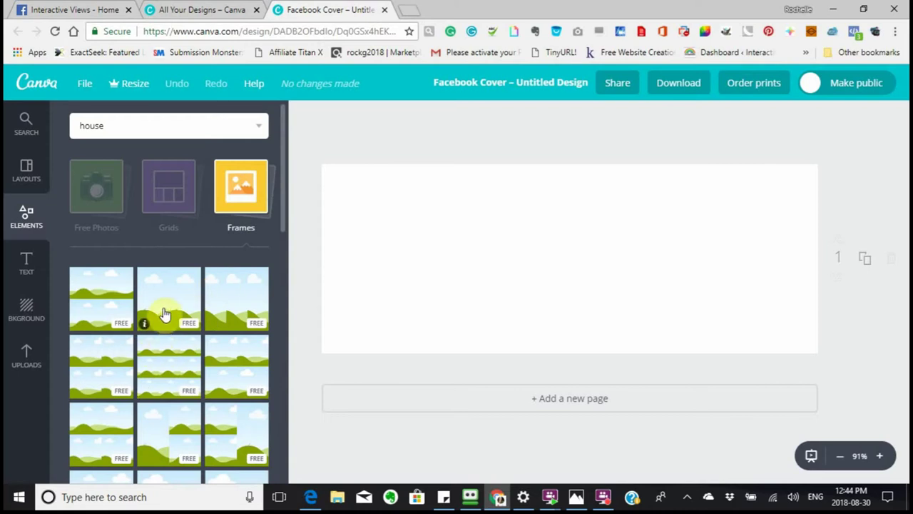
- Scroll through the Frames thumbnails and close the collection to show all categories
scroll(162, 342, down, 2)
scroll(164, 347, down, 5)
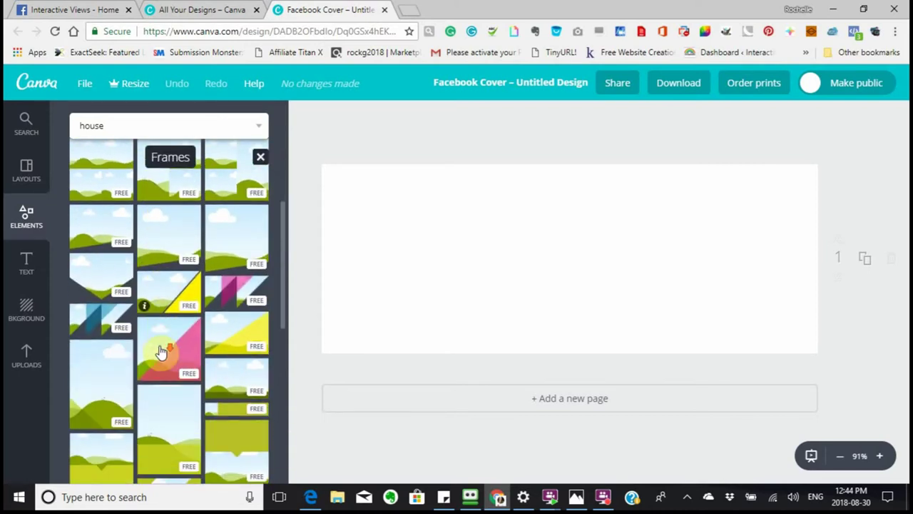
scroll(157, 349, down, 5)
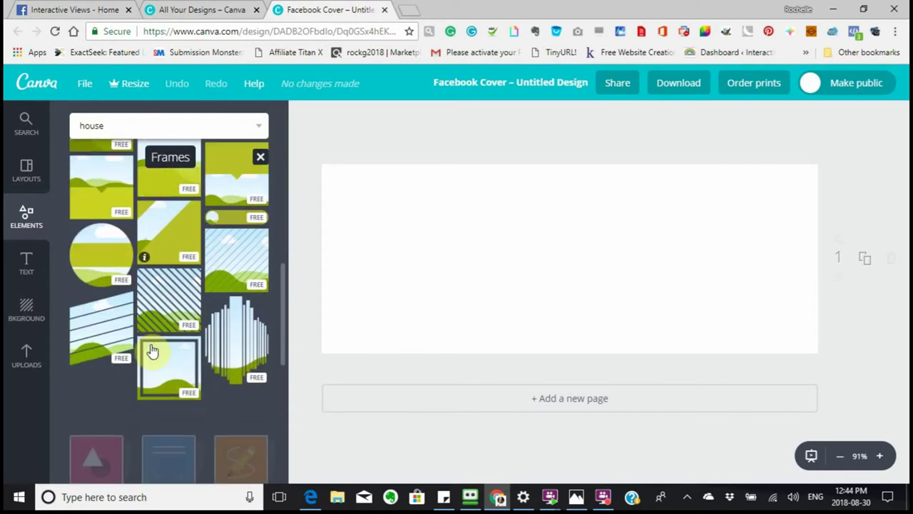
scroll(152, 349, down, 5)
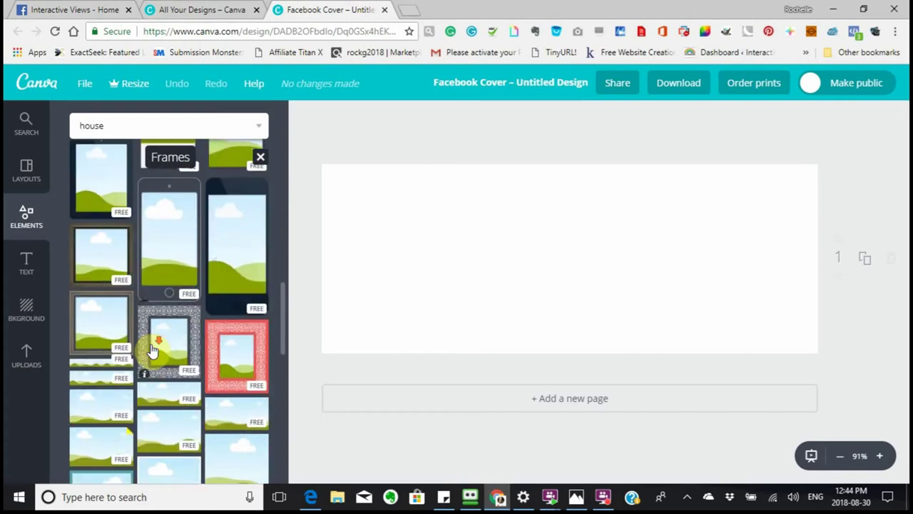
scroll(152, 349, down, 5)
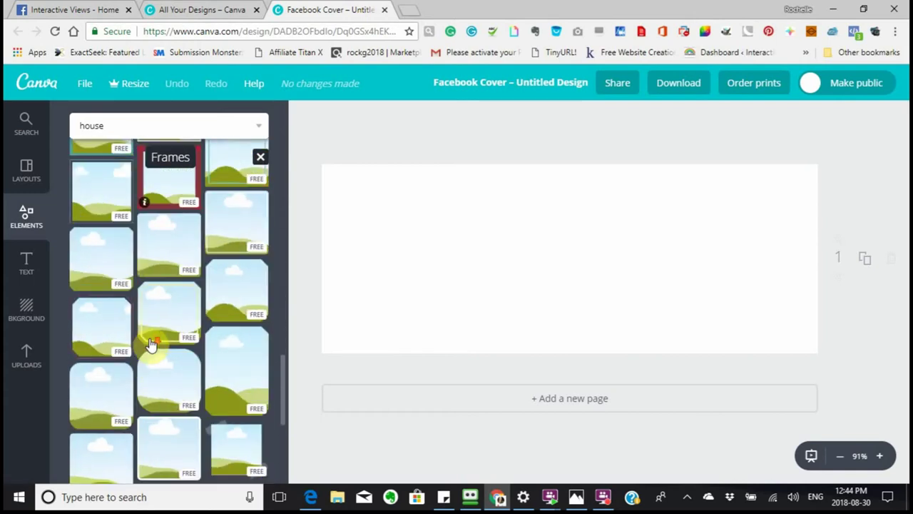
scroll(151, 346, down, 10)
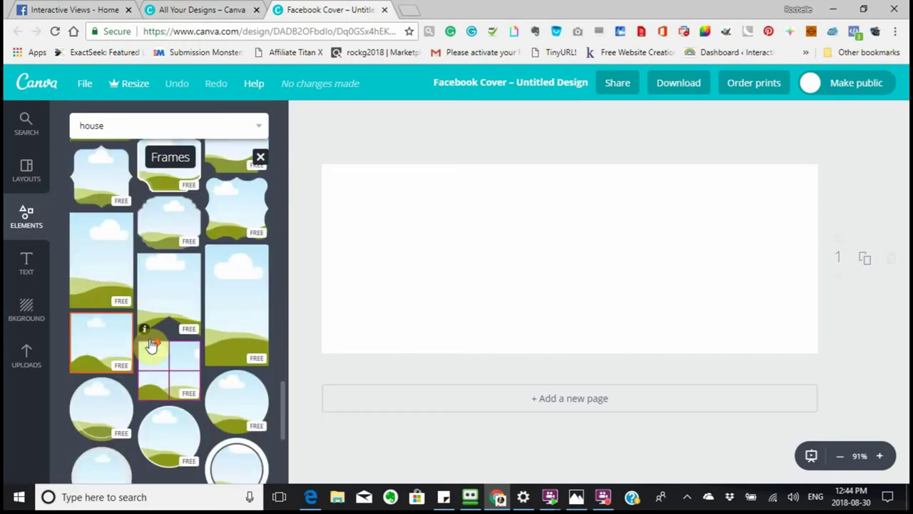
scroll(150, 346, up, 10)
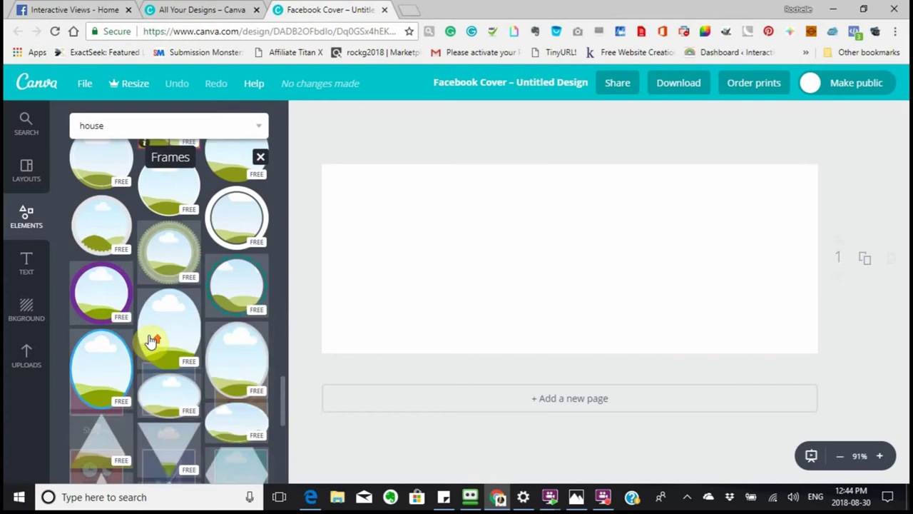
scroll(146, 330, up, 10)
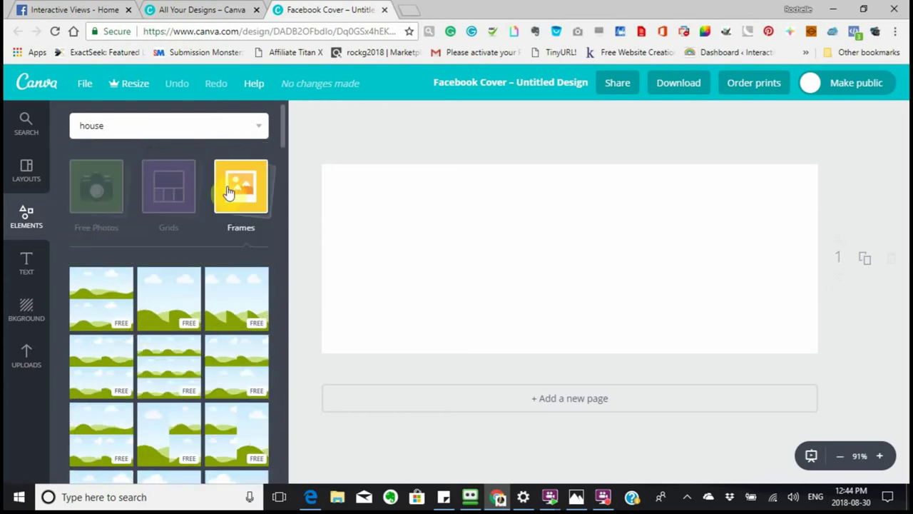
click(262, 203)
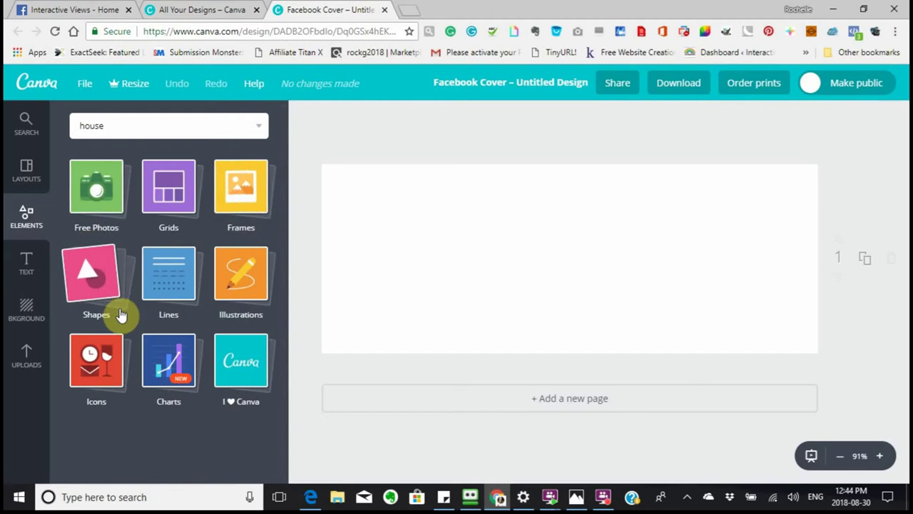
click(84, 287)
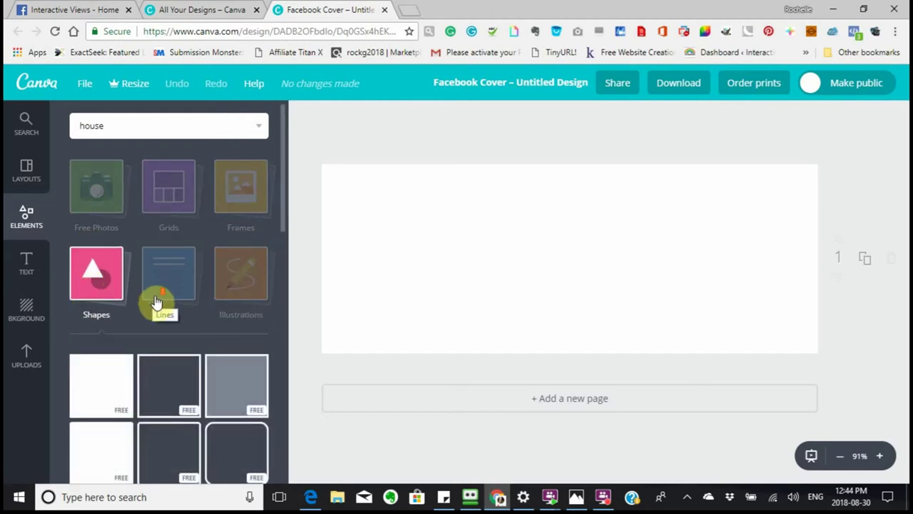
scroll(156, 298, down, 5)
scroll(158, 313, down, 4)
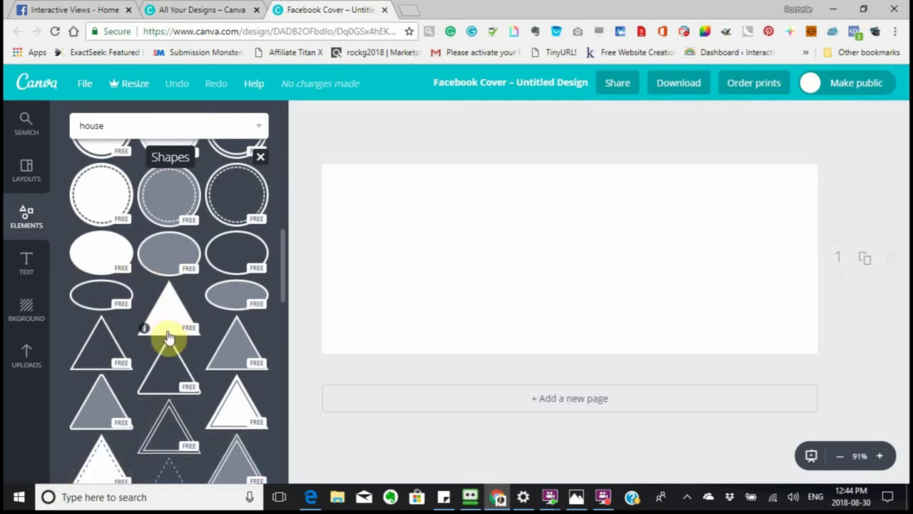
click(175, 391)
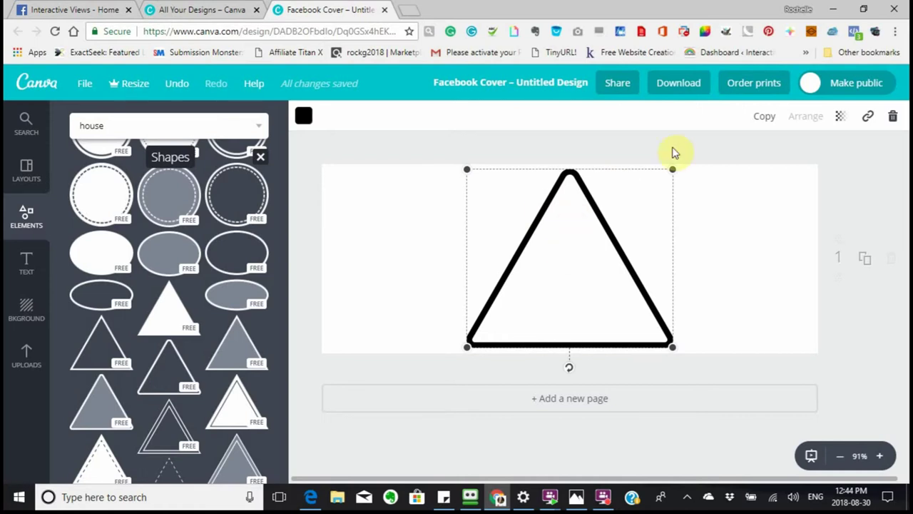
click(892, 119)
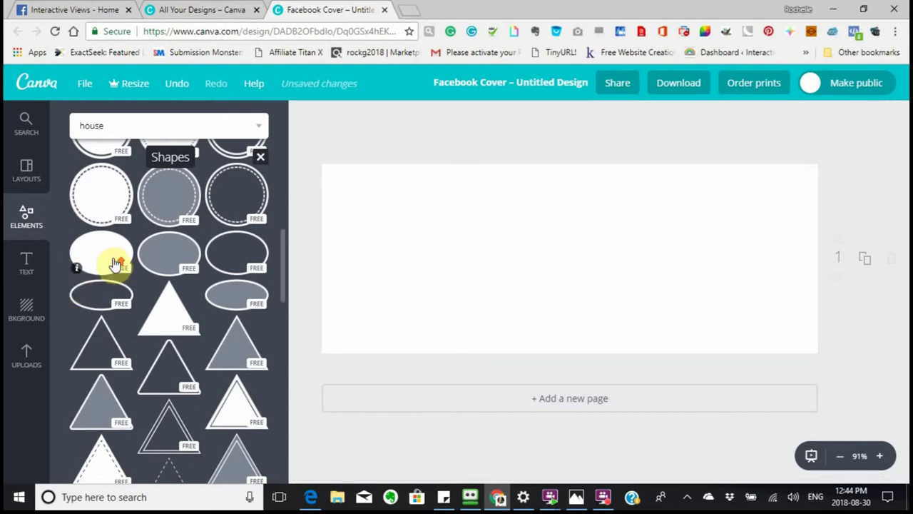
scroll(115, 261, up, 8)
click(103, 286)
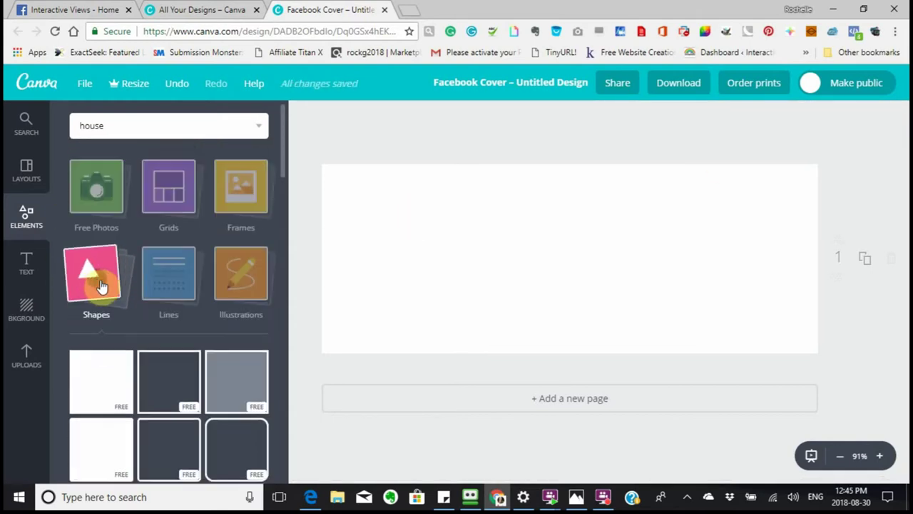
click(165, 285)
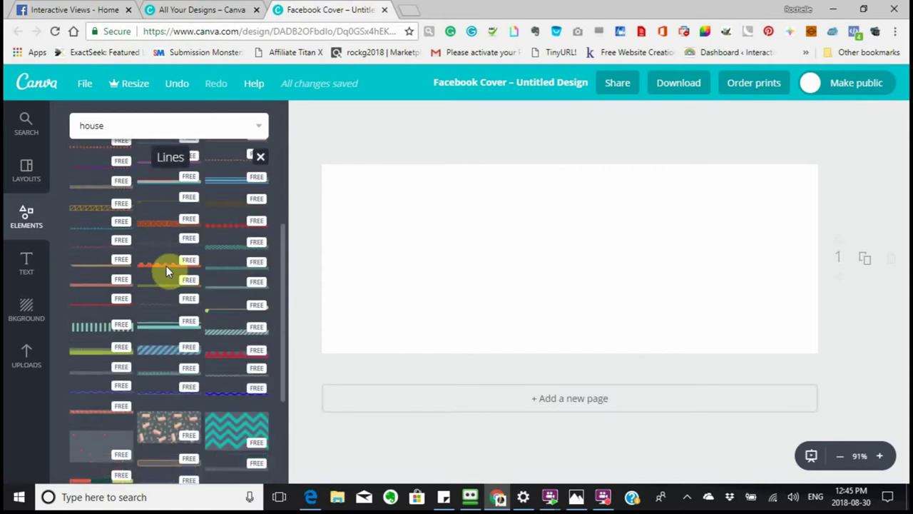
click(164, 270)
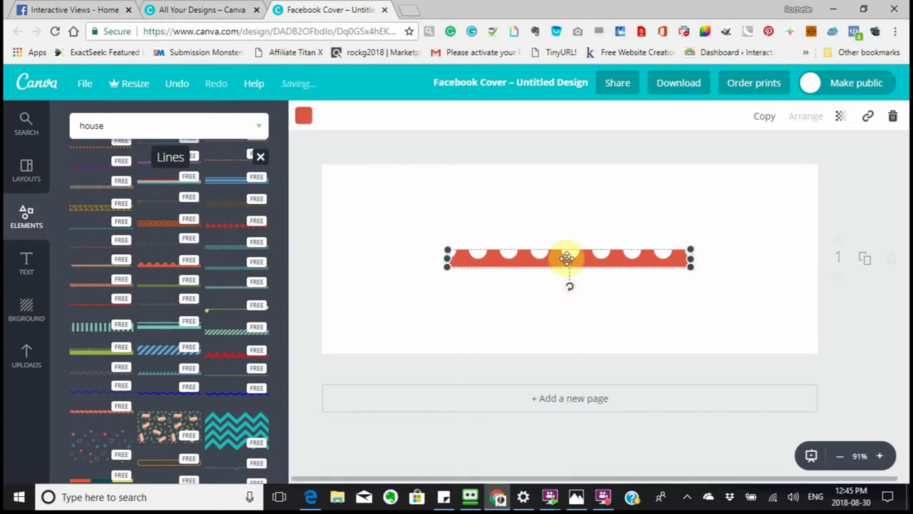
drag(706, 258, 765, 259)
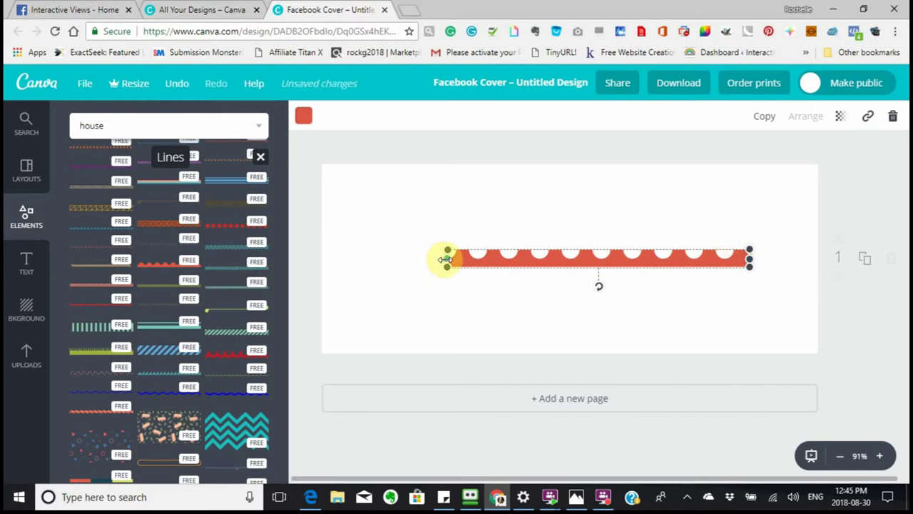
drag(448, 263, 335, 261)
drag(752, 259, 825, 265)
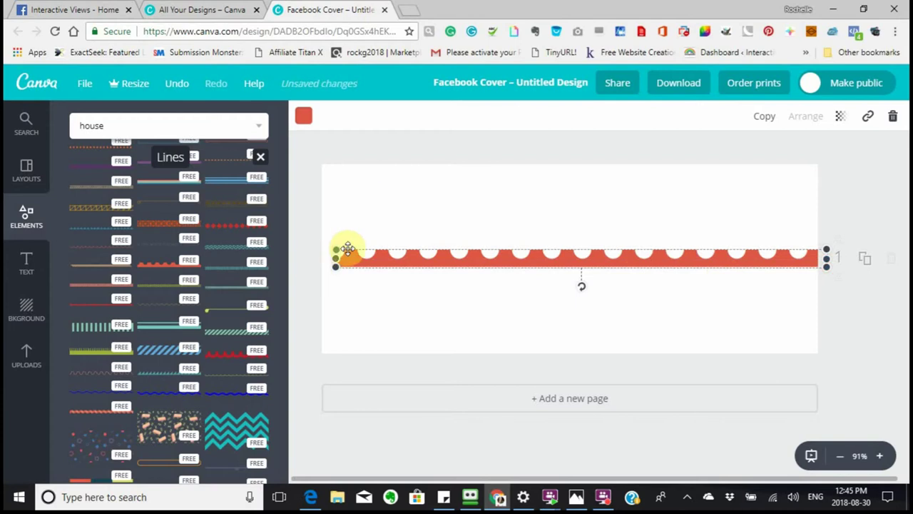
drag(325, 264, 269, 258)
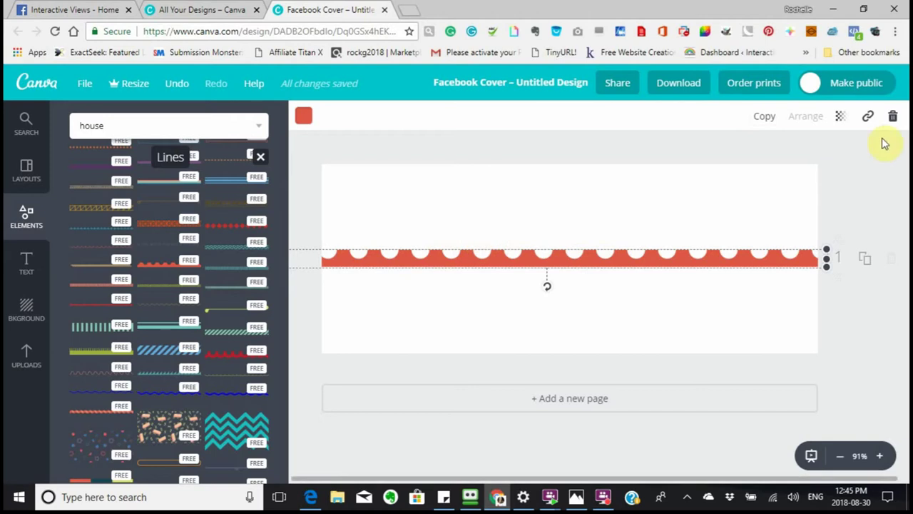
click(893, 120)
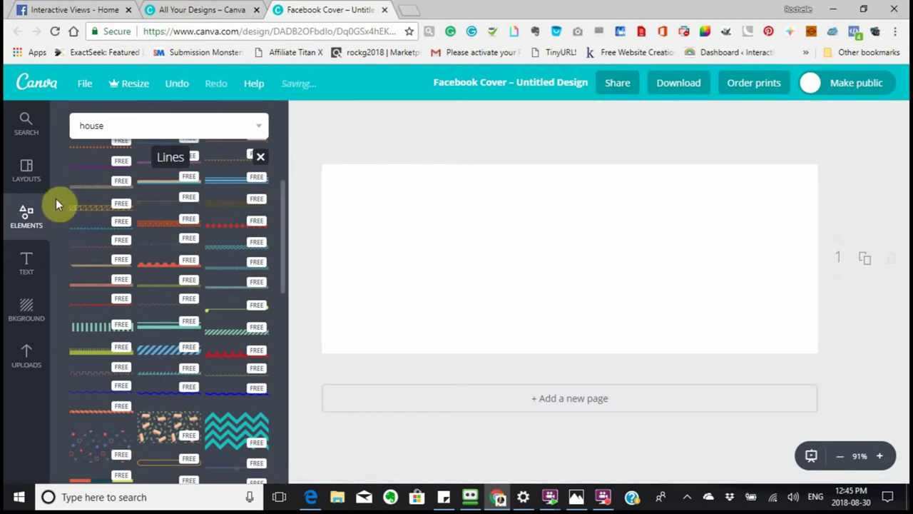
scroll(111, 212, up, 3)
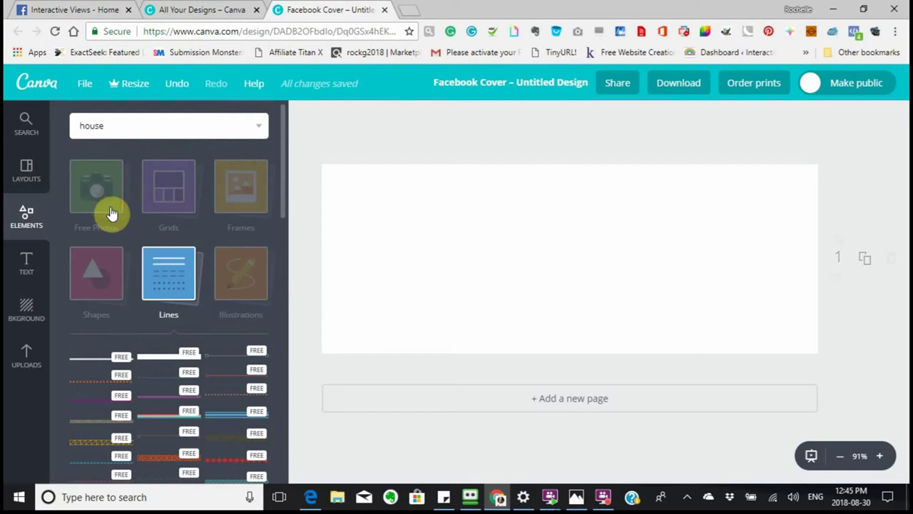
- Close Lines and scroll through the Illustrations collection
click(164, 278)
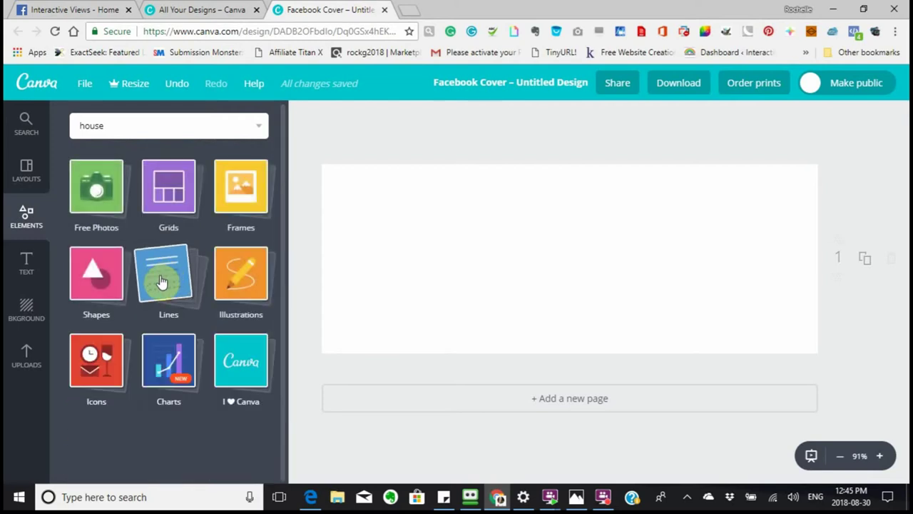
click(237, 287)
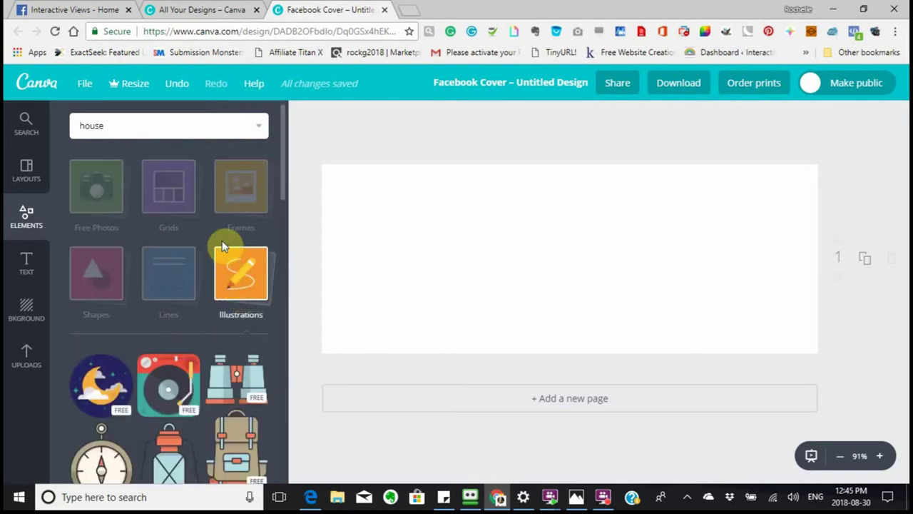
scroll(222, 243, down, 4)
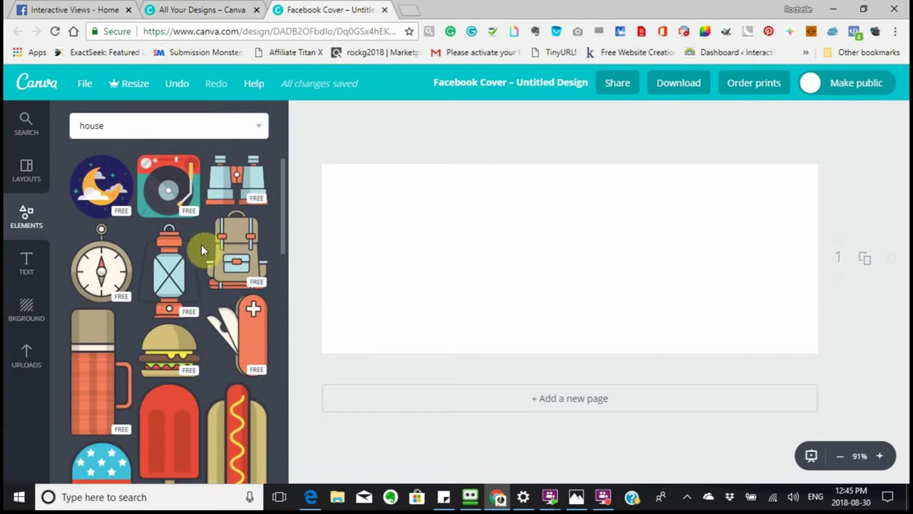
scroll(201, 248, down, 3)
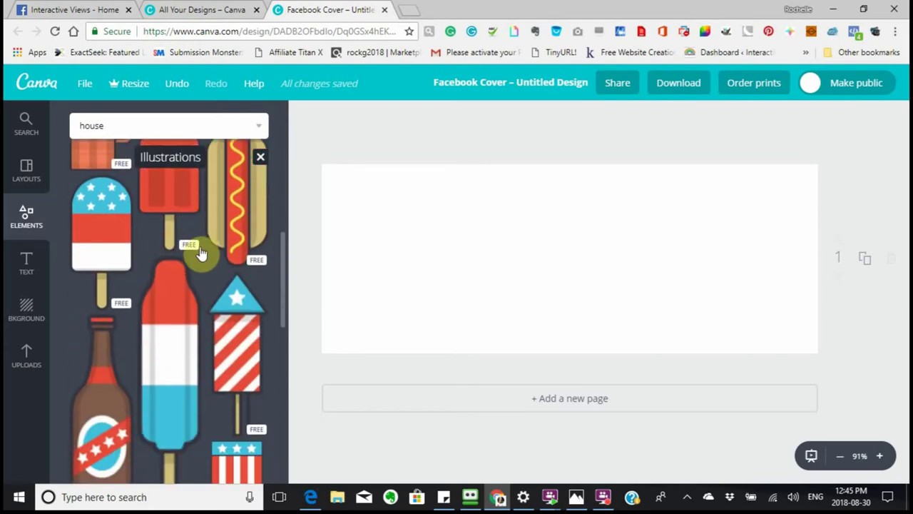
scroll(200, 236, down, 2)
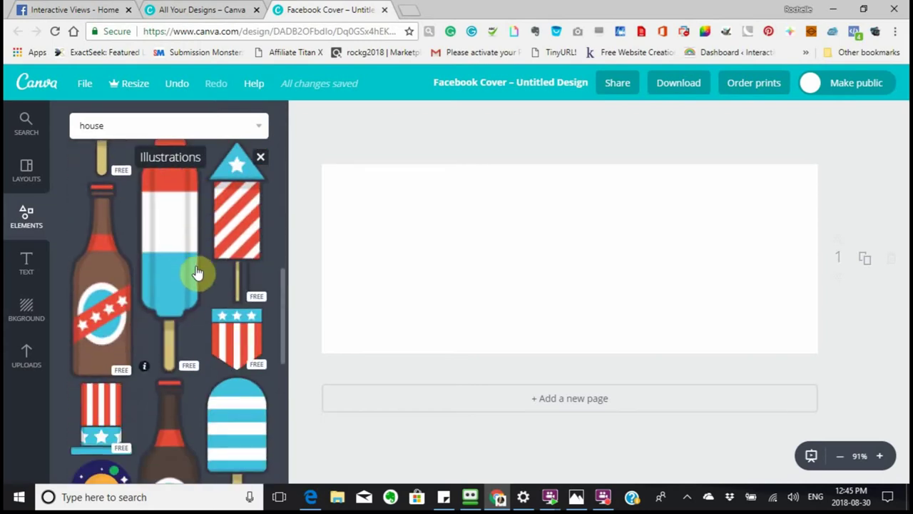
scroll(207, 278, down, 4)
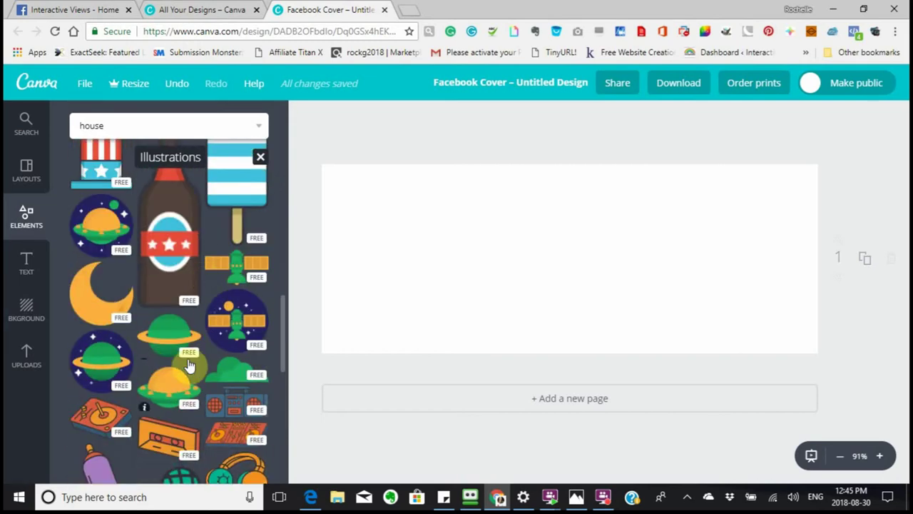
scroll(183, 358, down, 2)
scroll(182, 355, down, 1)
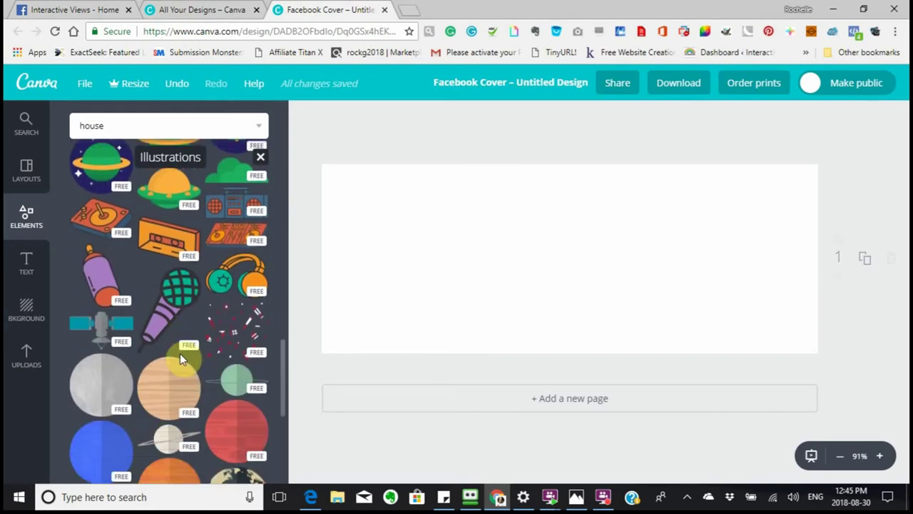
scroll(181, 350, down, 1)
scroll(179, 346, down, 2)
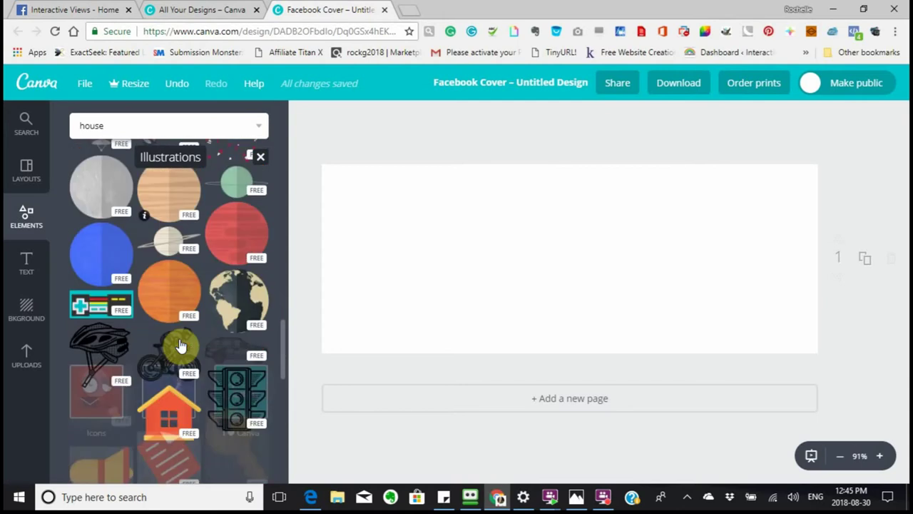
scroll(167, 346, up, 5)
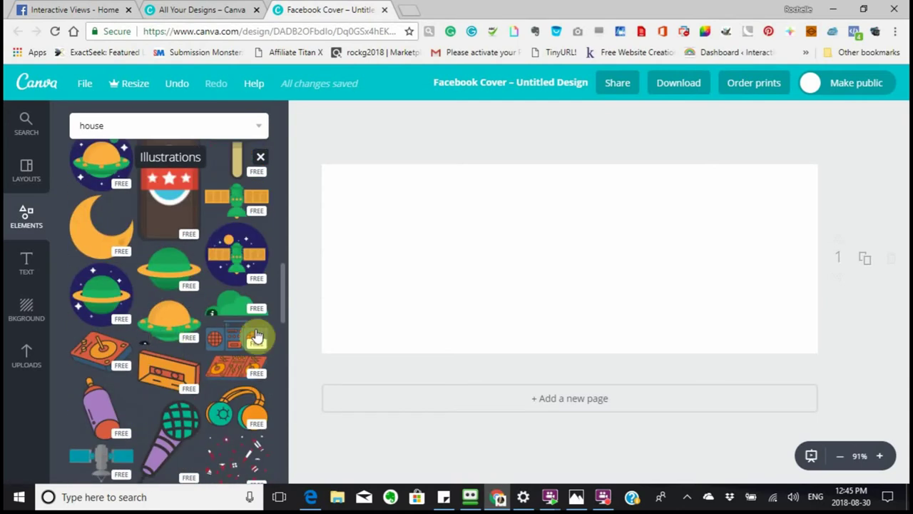
- Add the blue-and-orange boombox illustration and shrink it to about 271 × 134
click(223, 345)
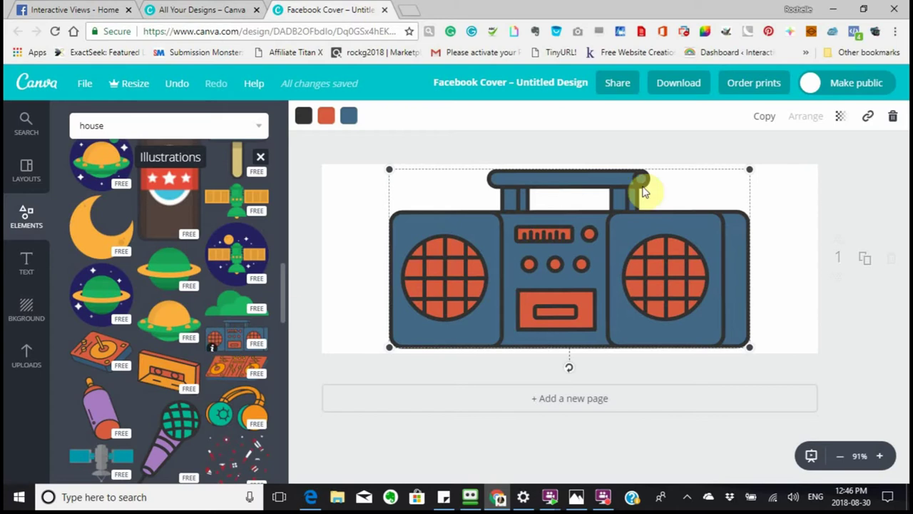
drag(748, 172, 687, 232)
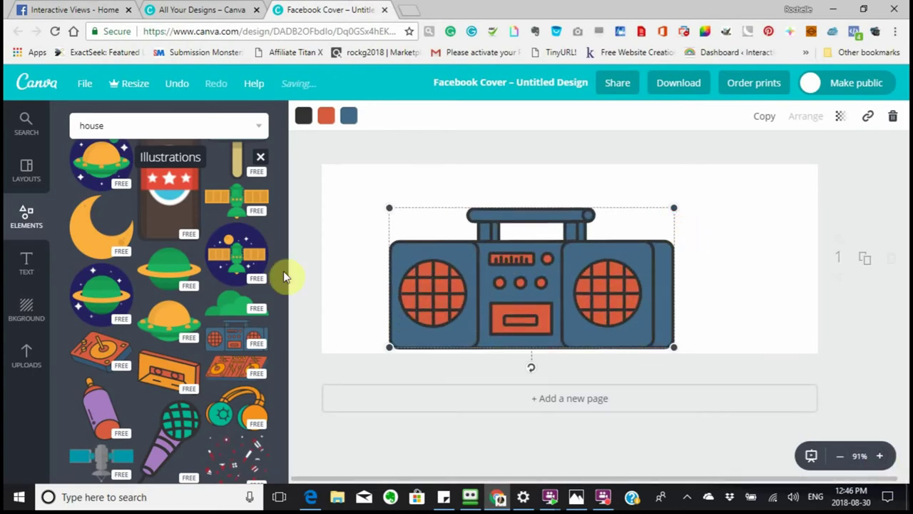
click(27, 171)
scroll(85, 207, up, 10)
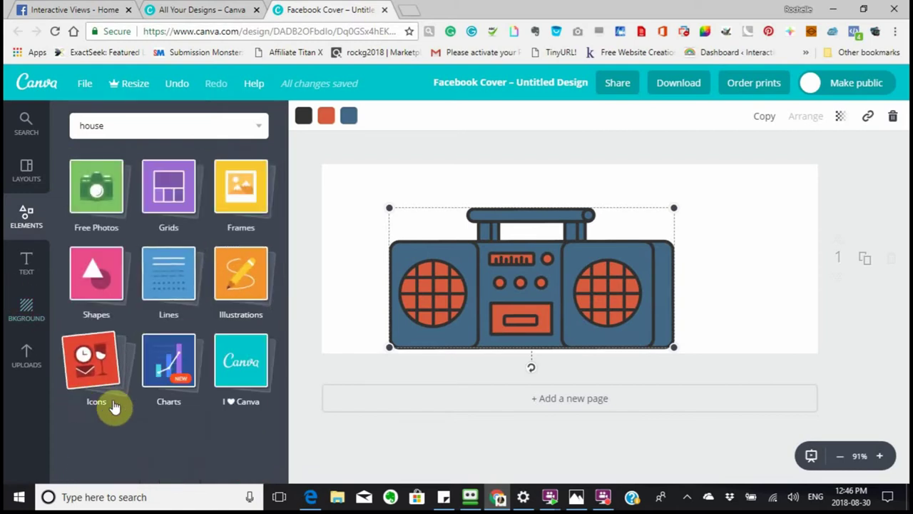
- Open the Icons collection and delete the boombox from the cover
click(86, 368)
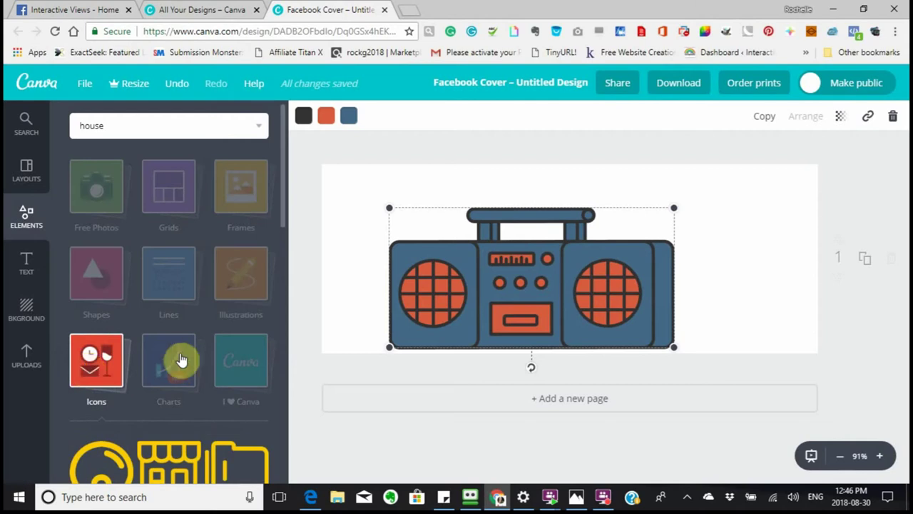
scroll(175, 360, down, 5)
scroll(174, 356, up, 4)
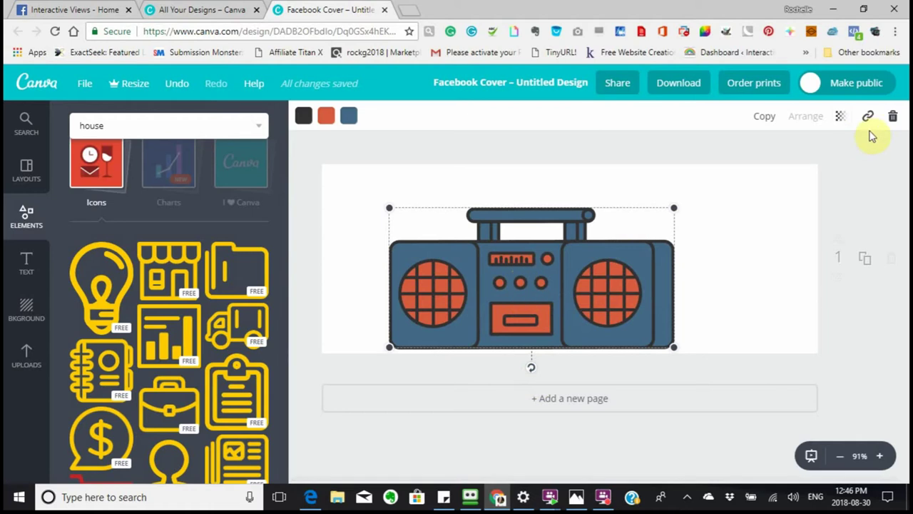
click(896, 118)
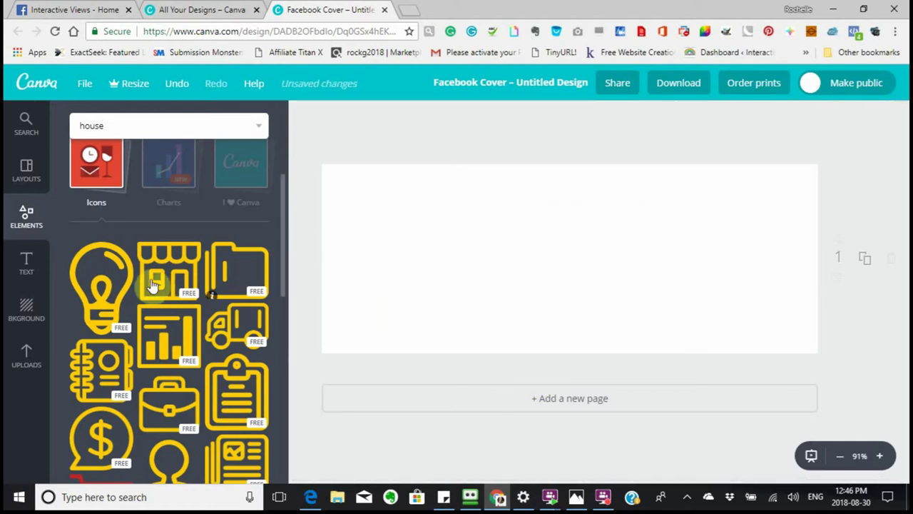
- Add and shrink a yellow lightbulb icon, and add a person icon, shrunk on the left
scroll(121, 264, down, 1)
click(106, 221)
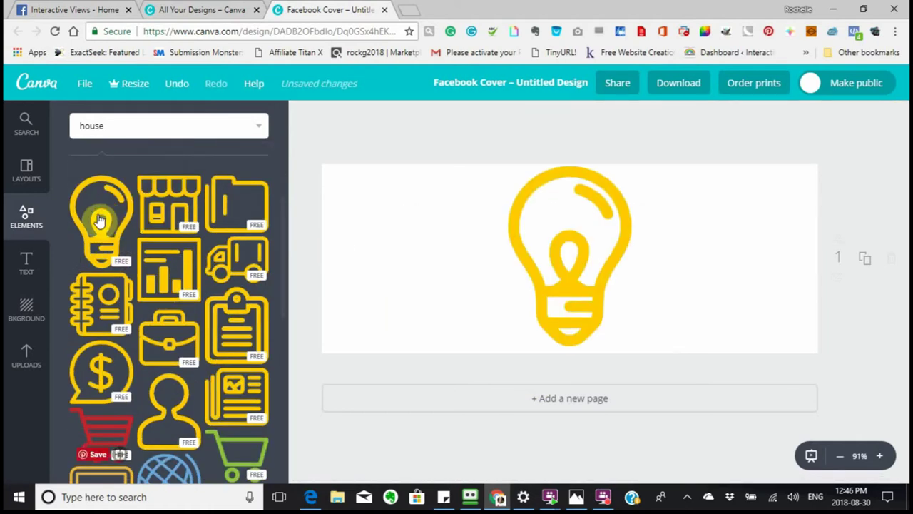
drag(629, 344, 592, 291)
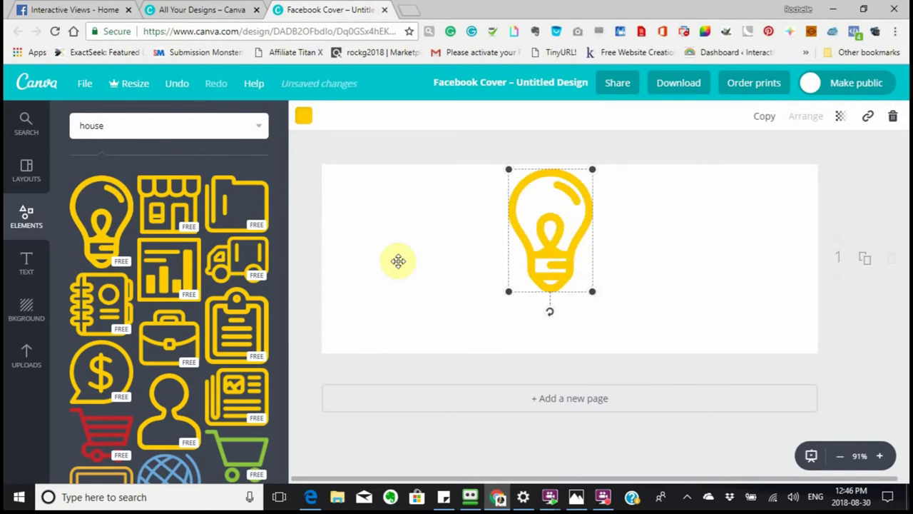
click(163, 411)
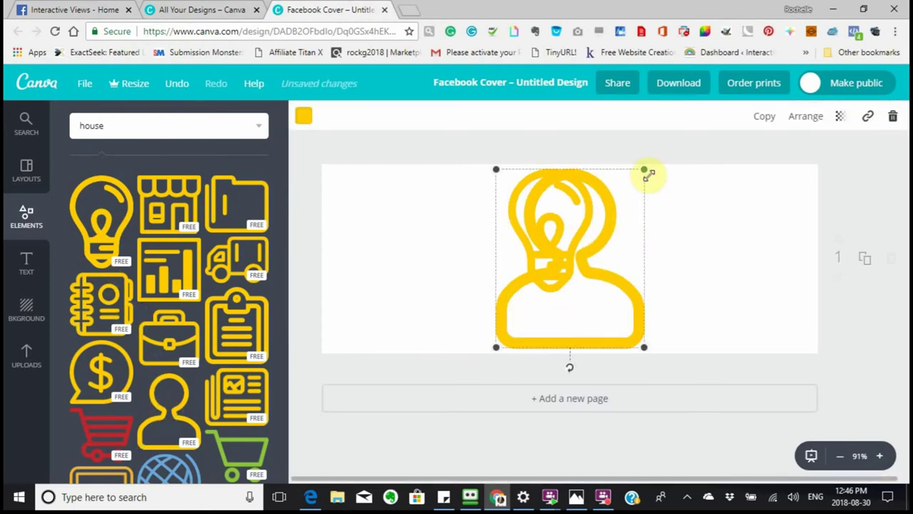
drag(601, 204, 436, 204)
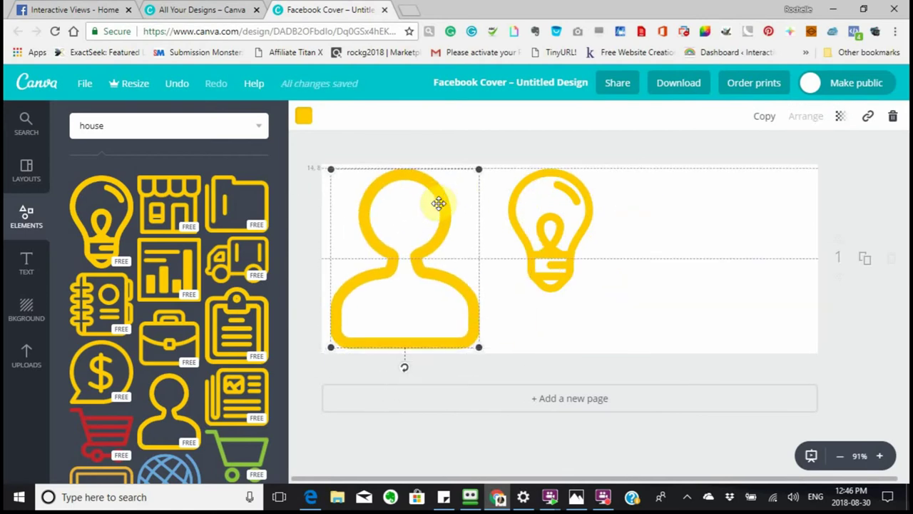
drag(476, 174, 428, 235)
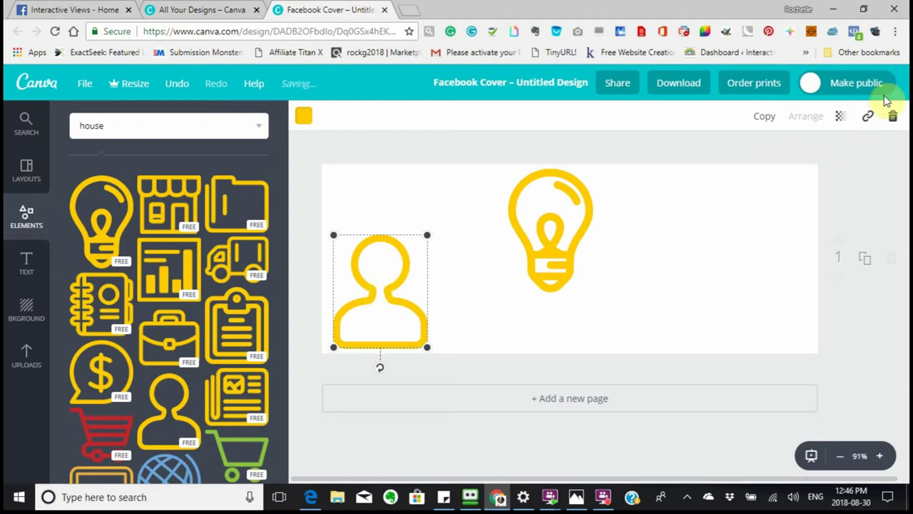
- Delete the person and lightbulb icons, leaving the cover blank
click(895, 118)
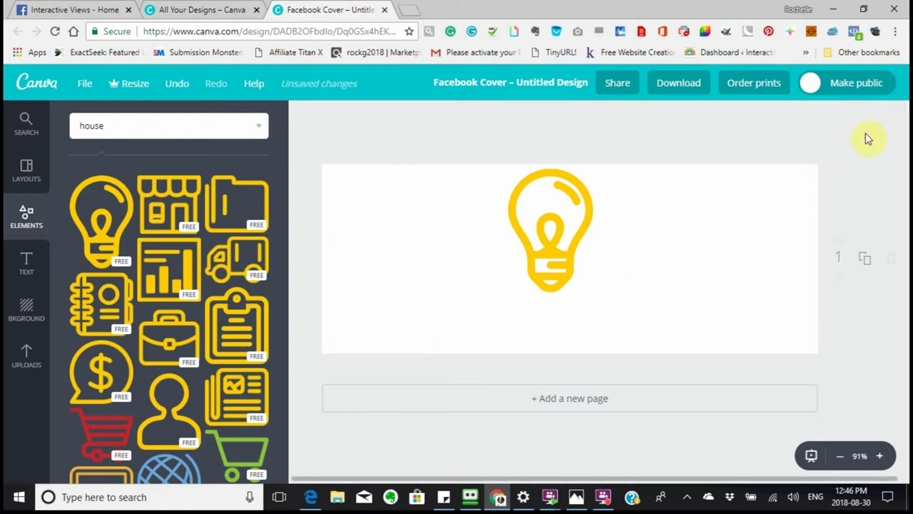
click(558, 215)
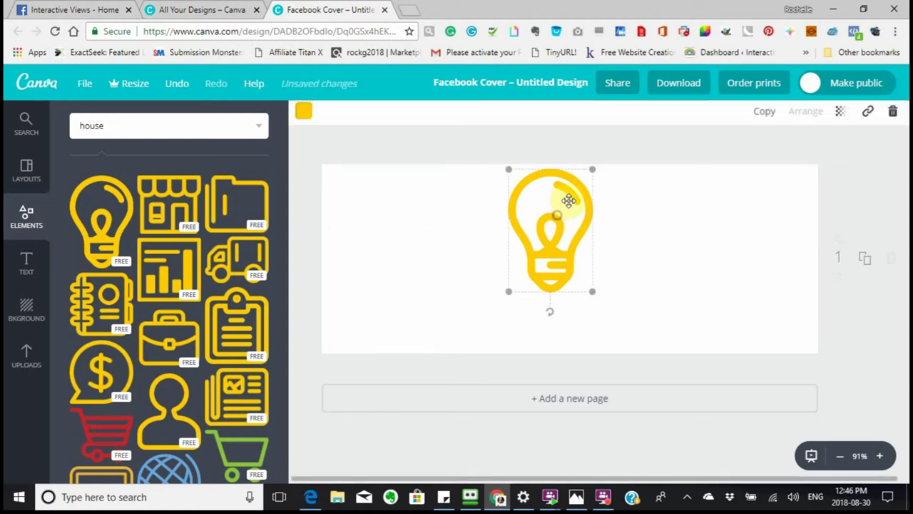
click(892, 119)
scroll(190, 189, up, 5)
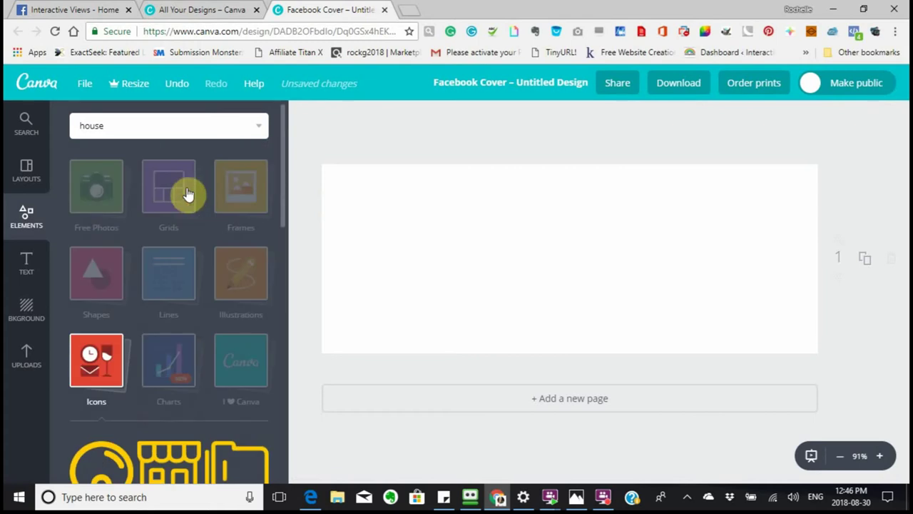
- Add a yellow-green bar chart from Charts, widen it rightward, then delete it
click(168, 371)
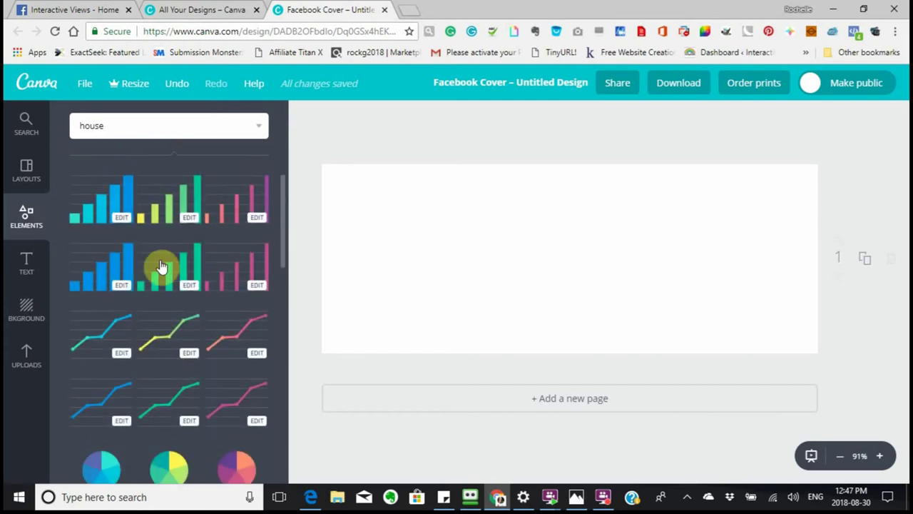
click(179, 225)
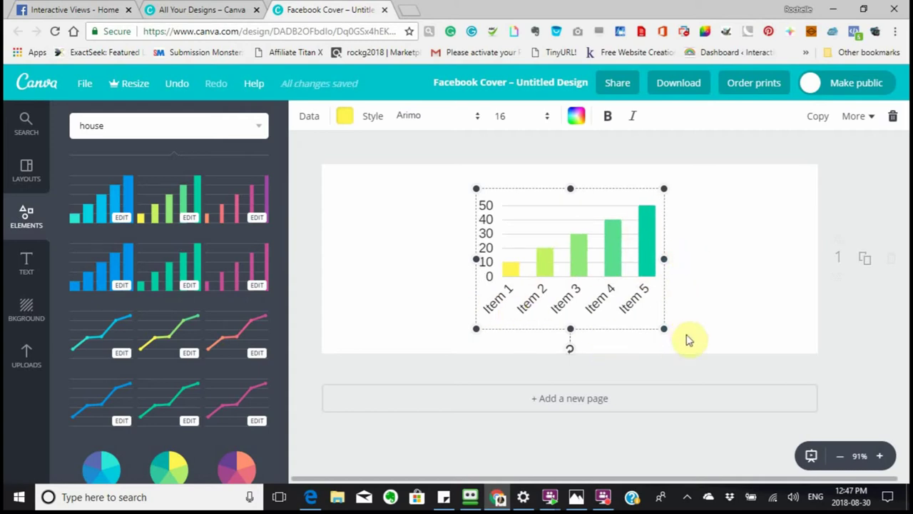
drag(664, 259, 727, 265)
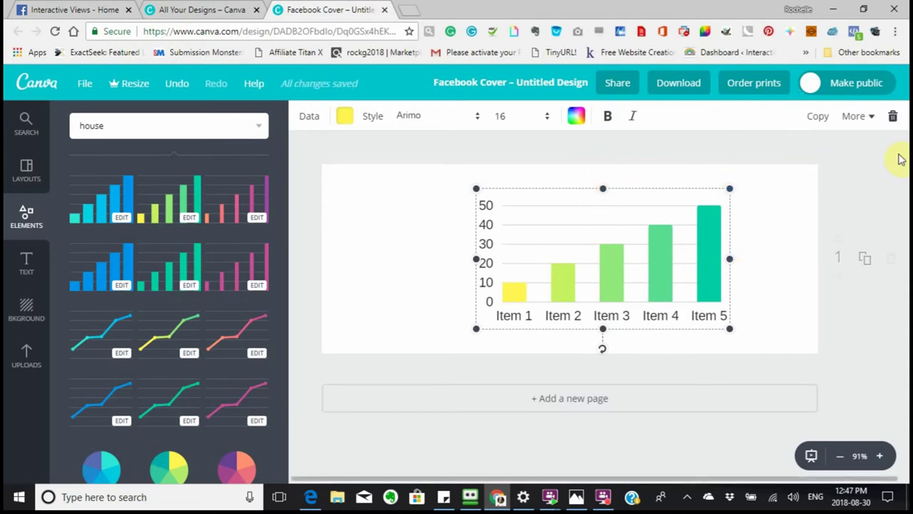
click(888, 118)
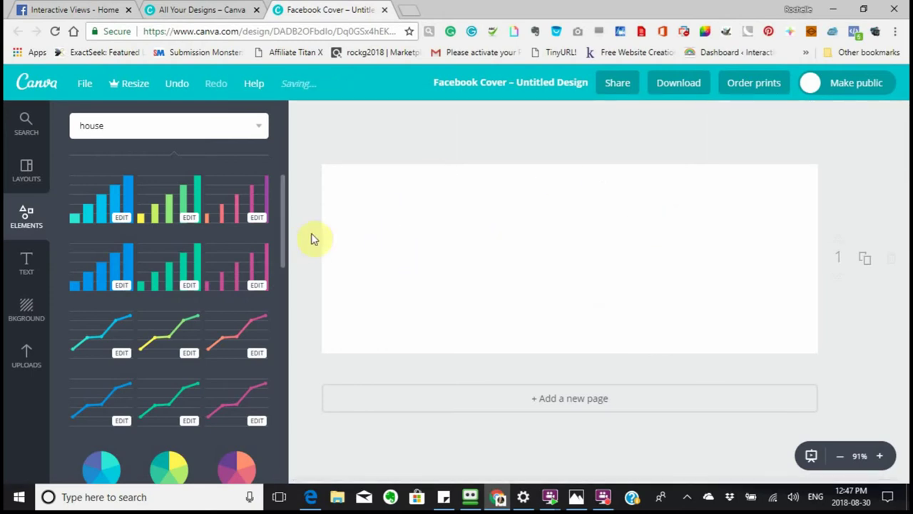
scroll(196, 249, up, 4)
- Go back to the Elements categories, open the I ♥ Canva sticker collection and browse its stickers
click(240, 362)
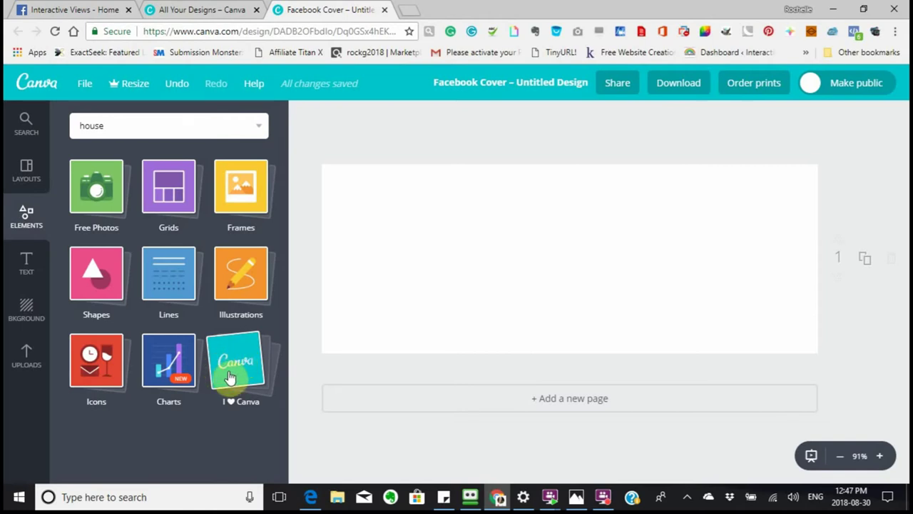
click(230, 377)
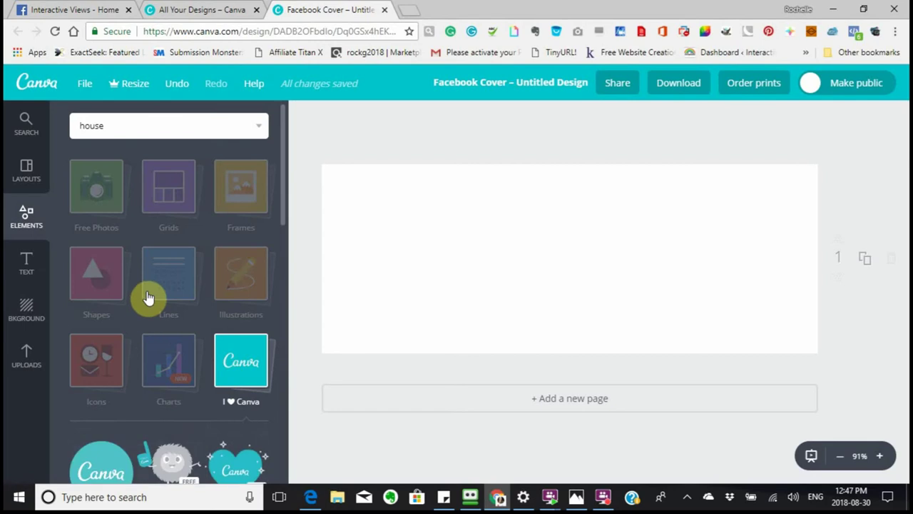
scroll(147, 300, down, 1)
scroll(147, 298, down, 10)
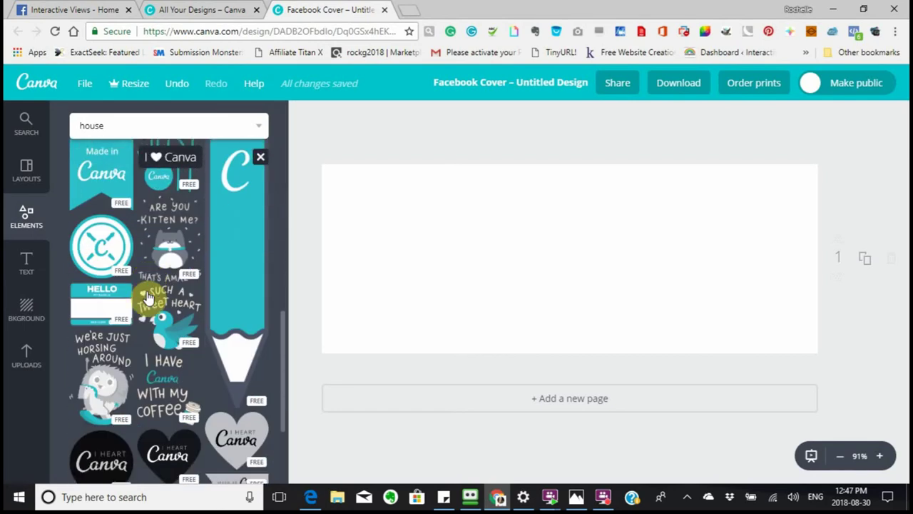
scroll(147, 298, down, 1)
scroll(146, 298, up, 7)
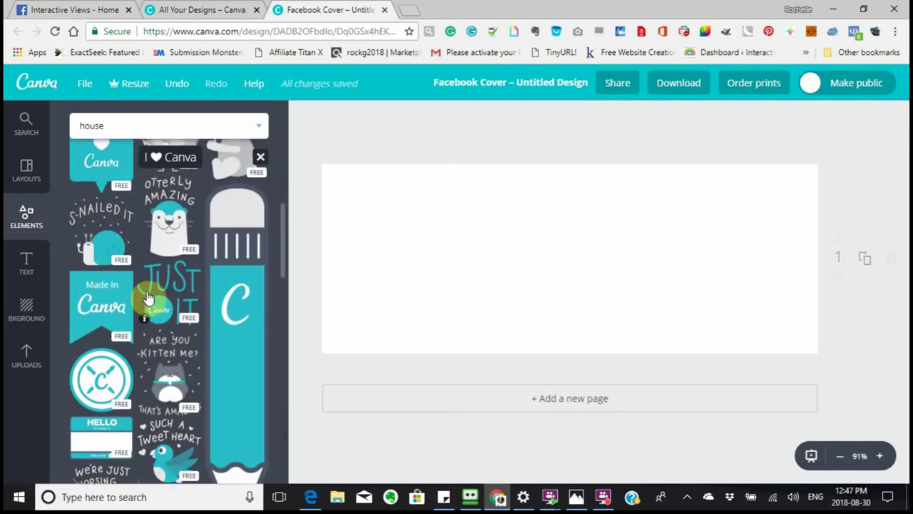
scroll(144, 299, up, 4)
scroll(133, 314, down, 3)
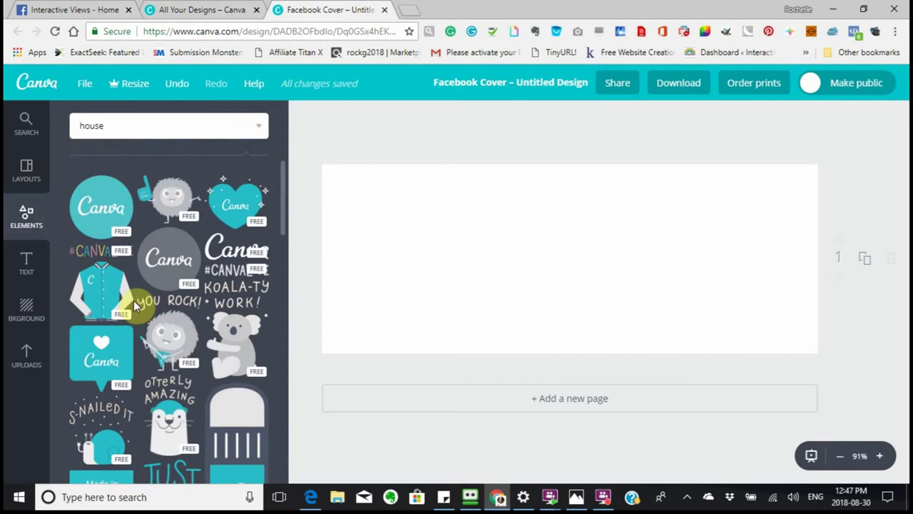
scroll(133, 282, up, 4)
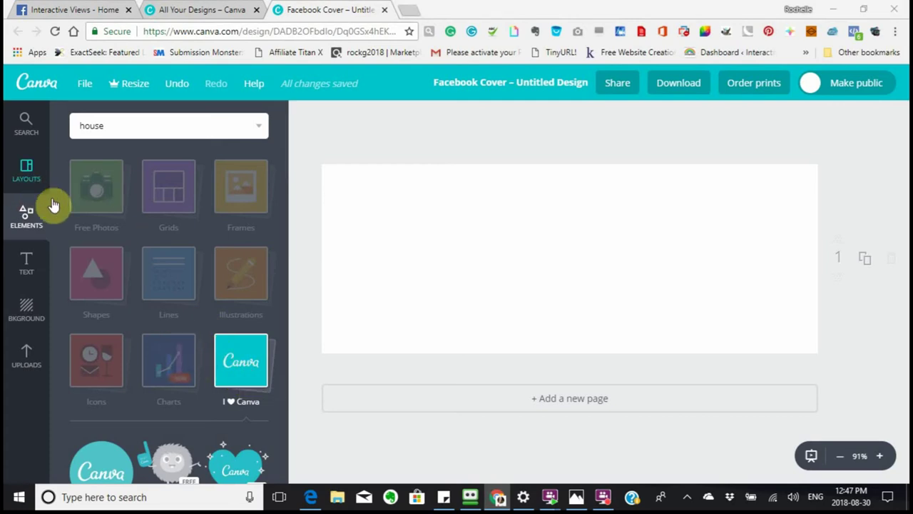
- Add an 'Add heading' text box to the cover and select its text
click(24, 268)
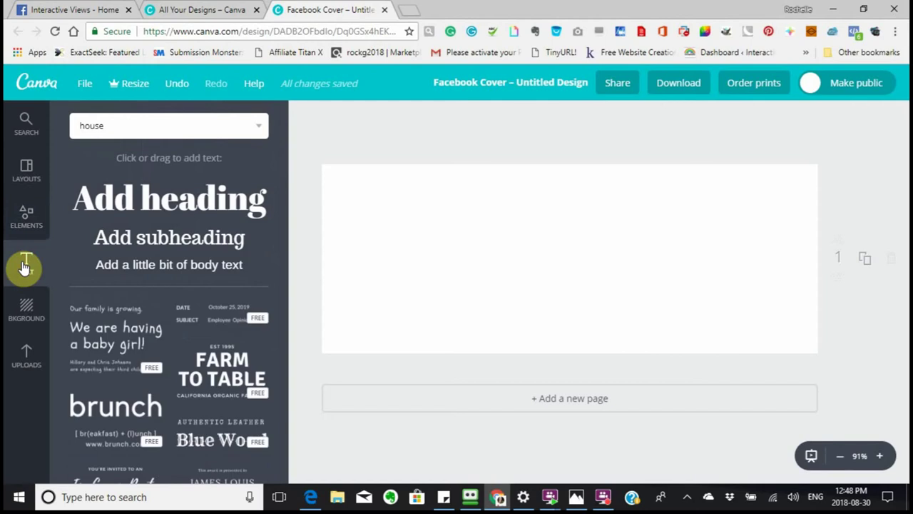
click(154, 208)
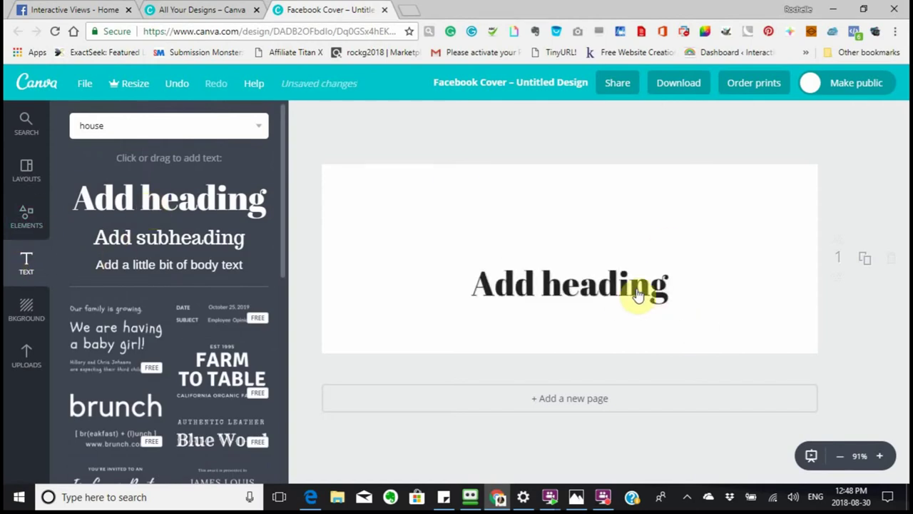
click(571, 285)
key(shift+End)
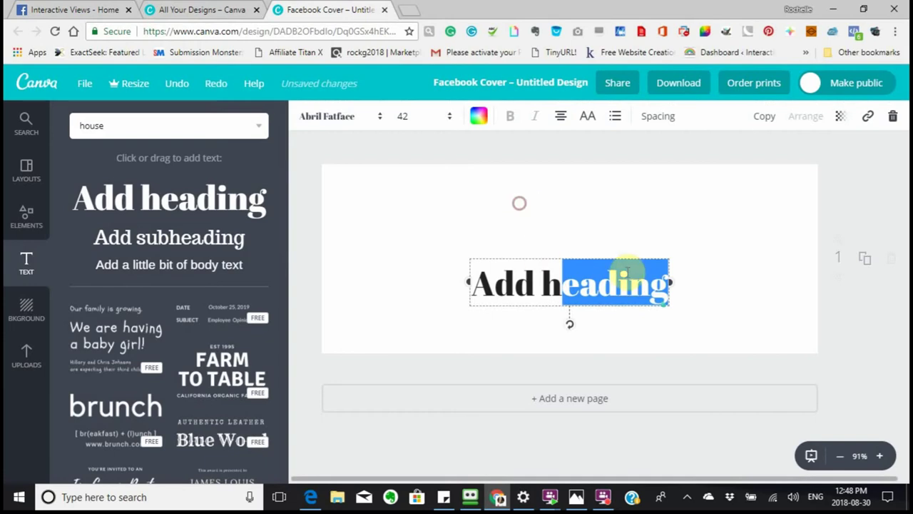
key(ctrl+a)
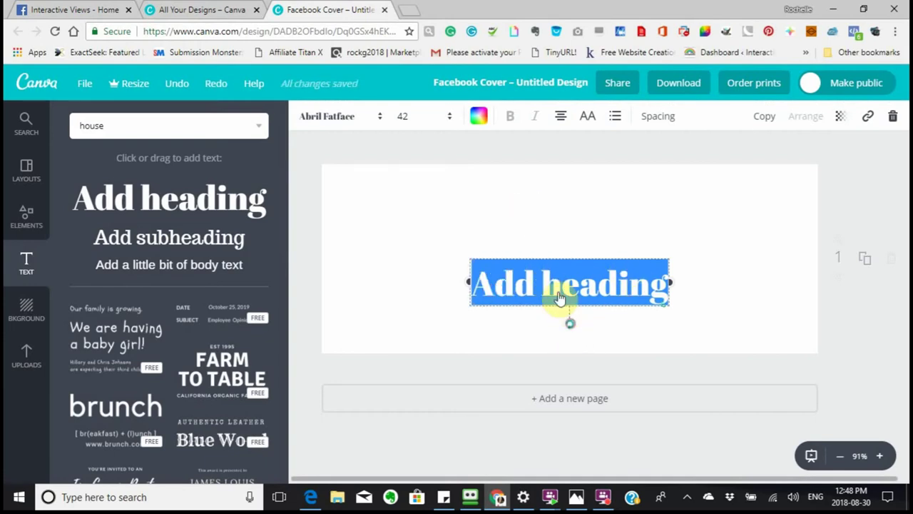
- Tilt the heading, move it toward the lower middle of the cover, and give it a steeper tilt
drag(569, 322, 550, 320)
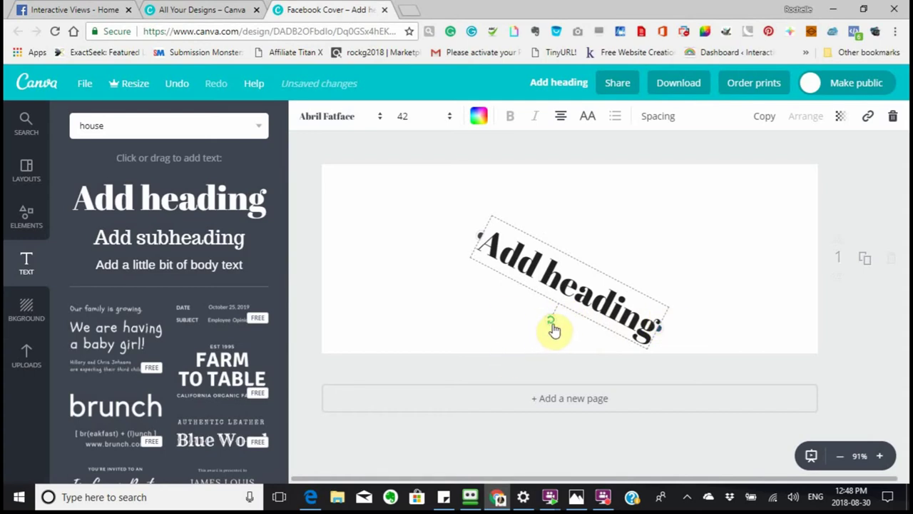
drag(550, 326, 573, 322)
key(ctrl+z)
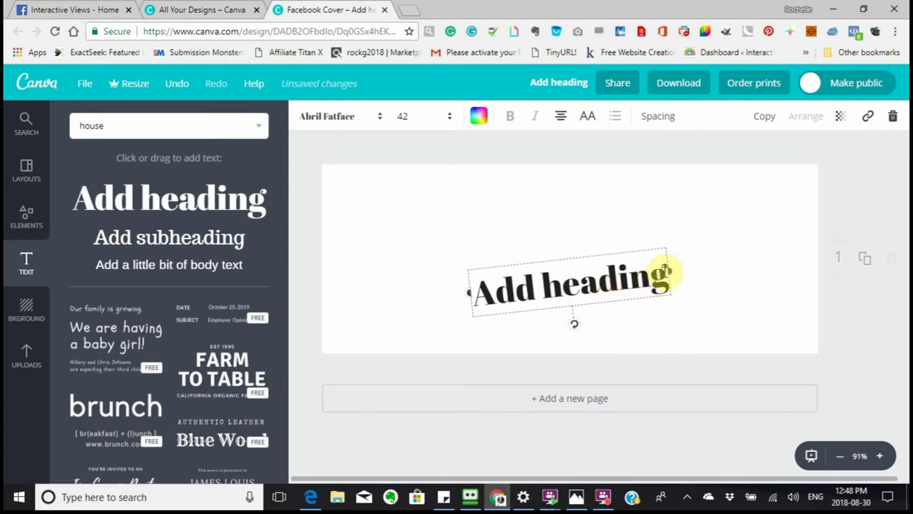
drag(660, 273, 642, 271)
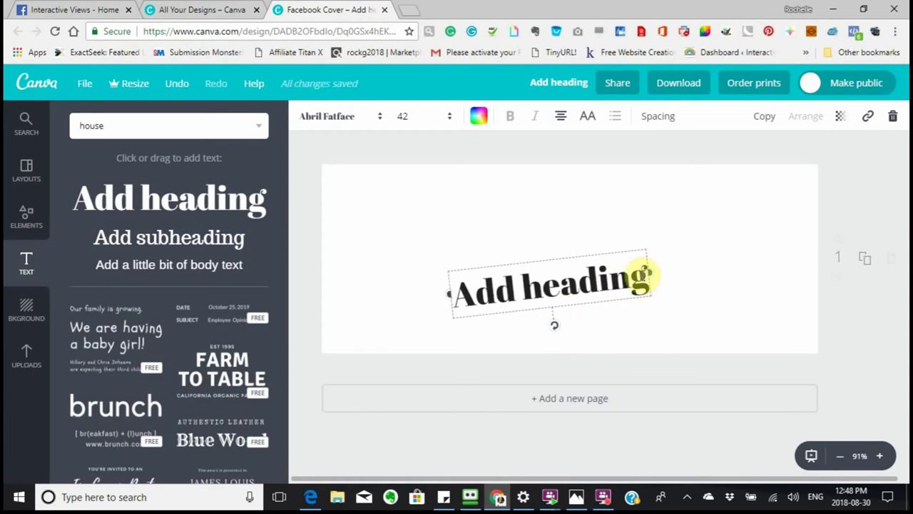
drag(641, 276, 612, 310)
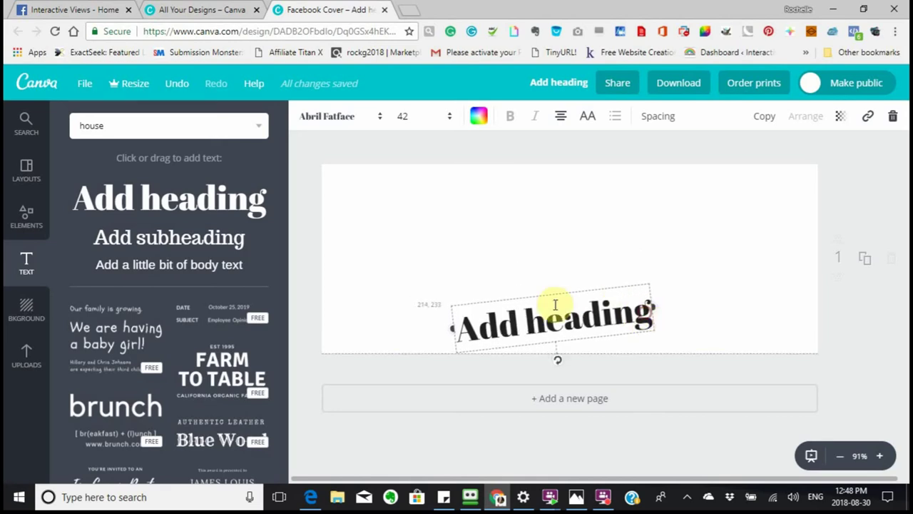
drag(560, 360, 558, 334)
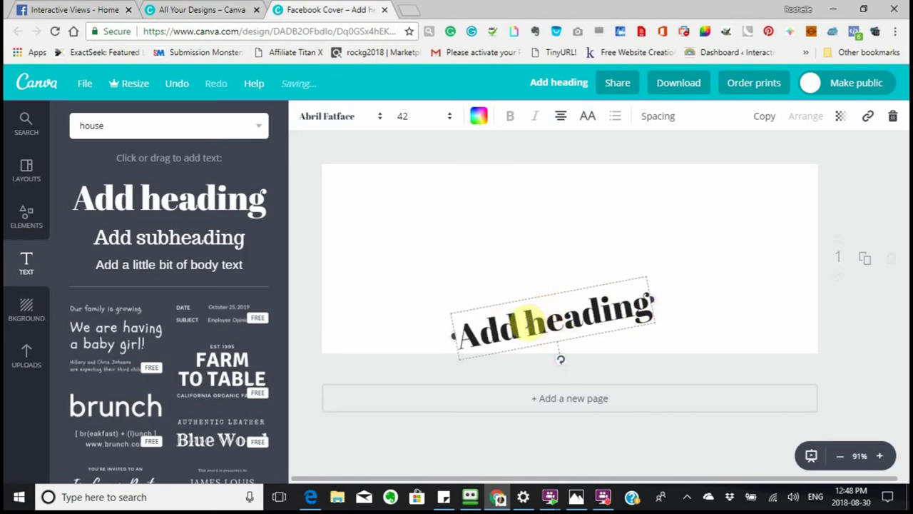
- Replace the heading text with 'Interactive' and 'Views' on two lines
double_click(533, 322)
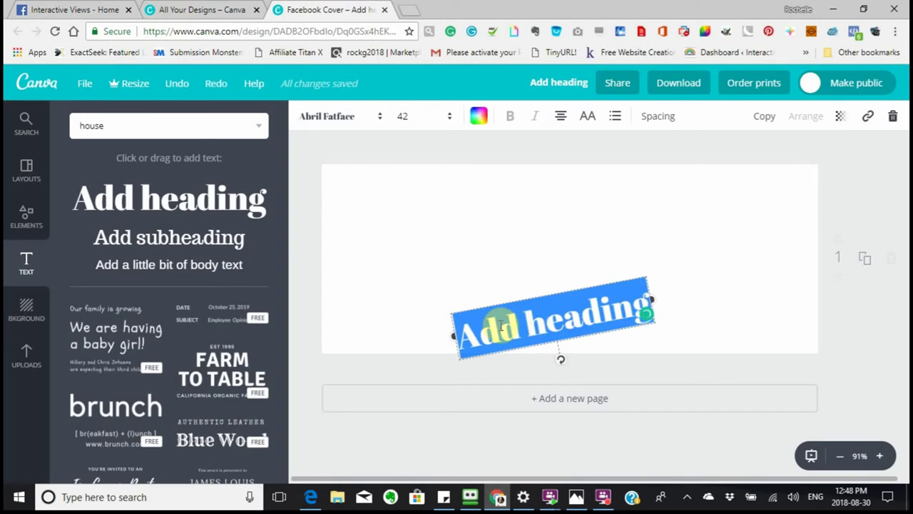
text(I)
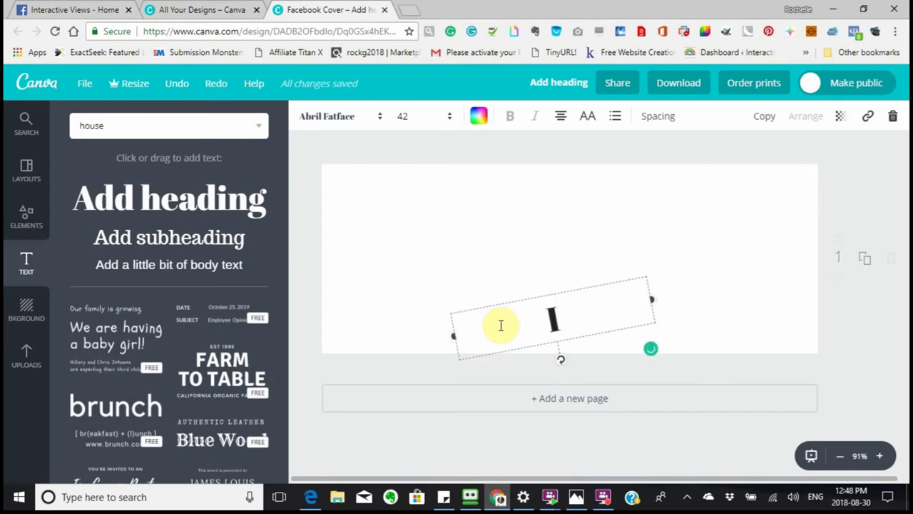
text(ntera)
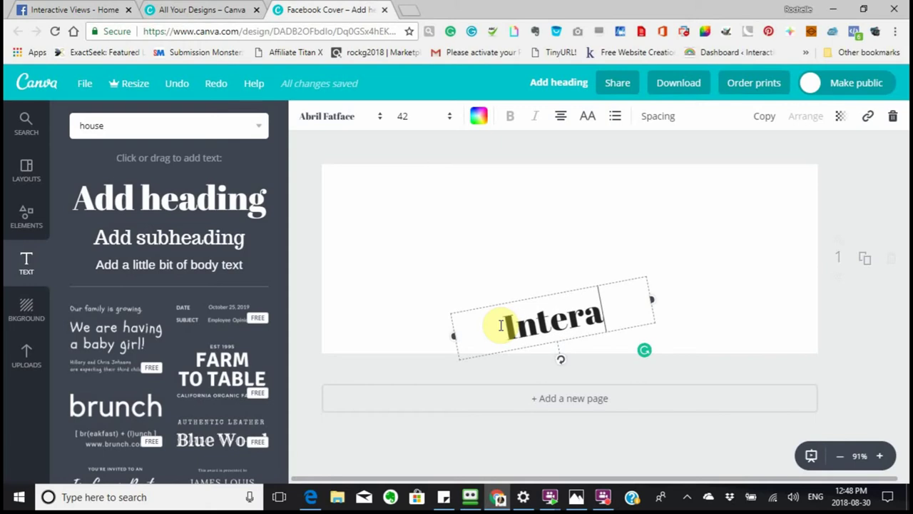
text(ctive)
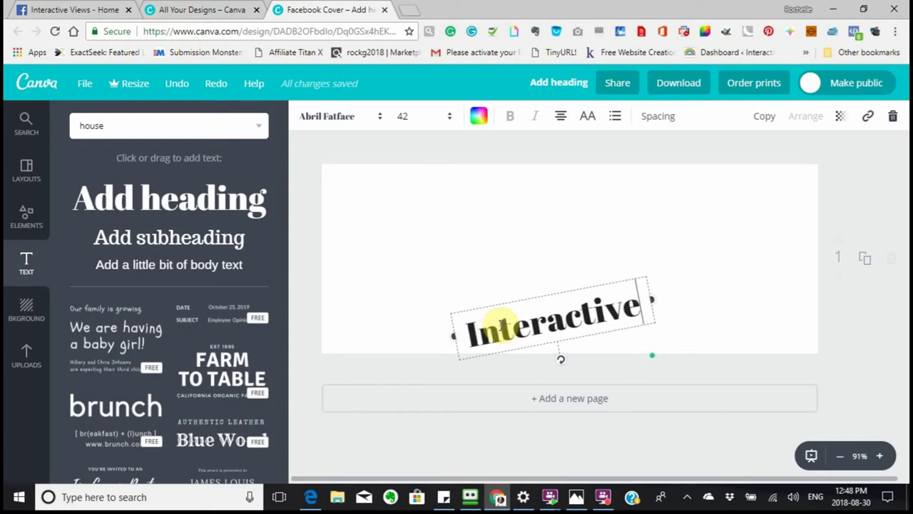
key(Return)
text(Views)
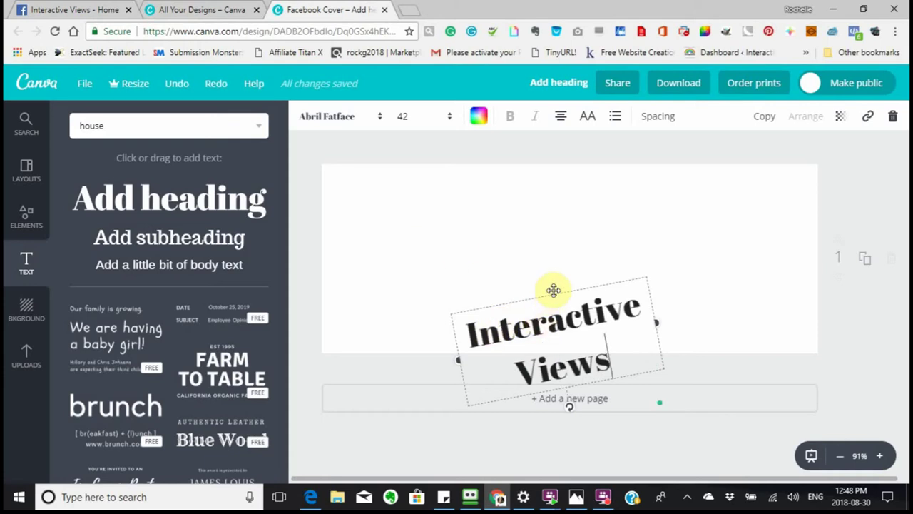
- Straighten the title, widen it to one line, and centre it near the top
drag(534, 265, 513, 178)
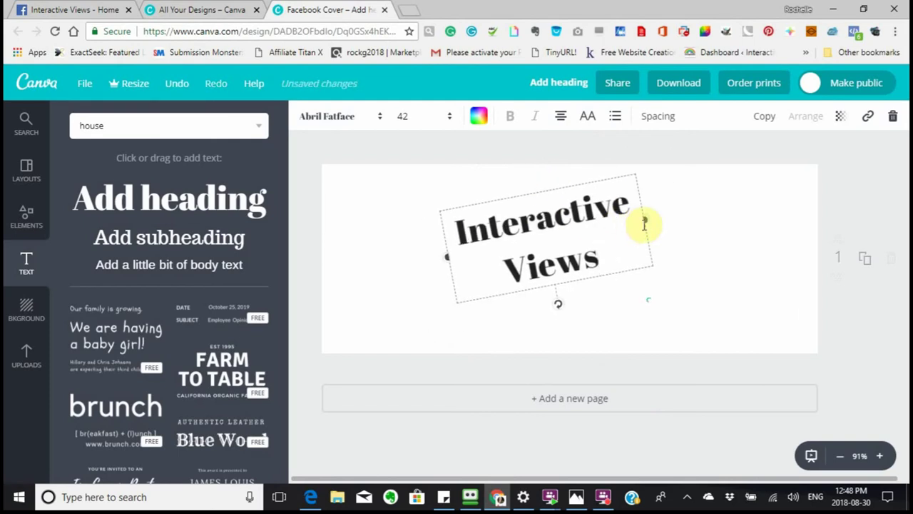
drag(645, 220, 687, 214)
drag(577, 303, 565, 310)
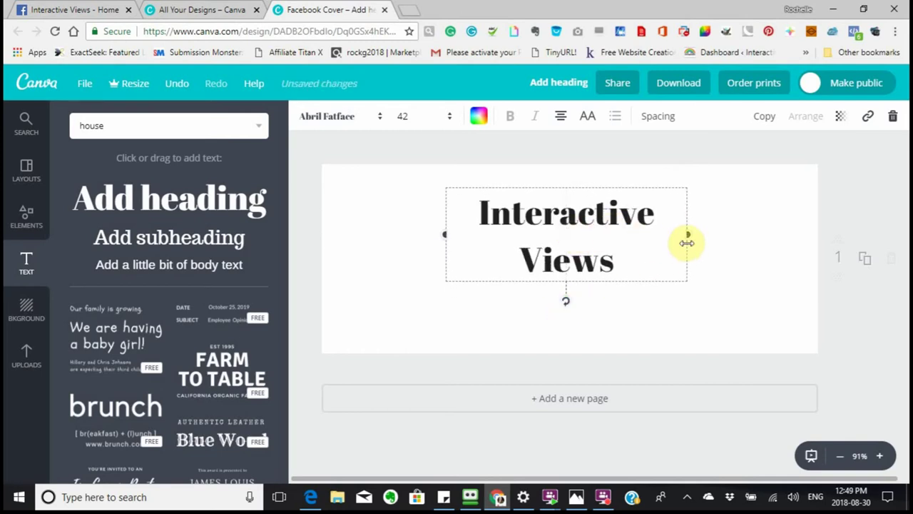
drag(688, 235, 777, 228)
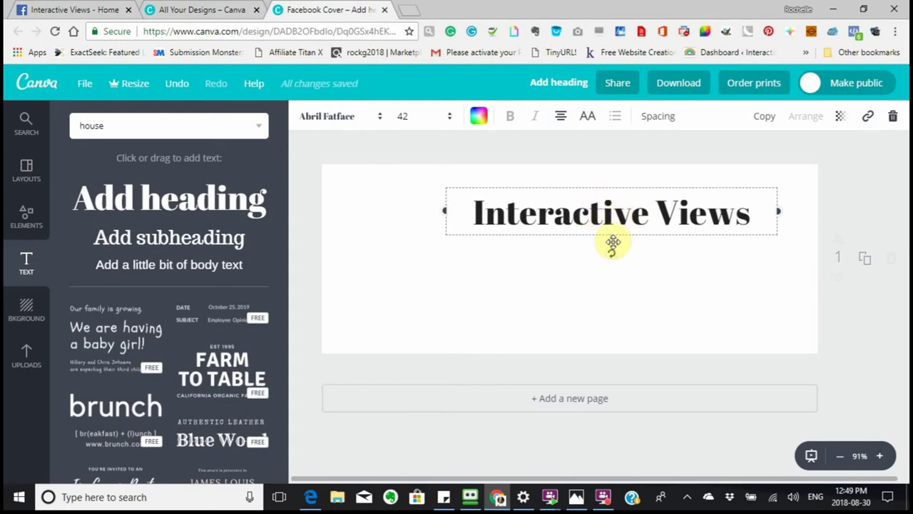
drag(605, 227, 566, 224)
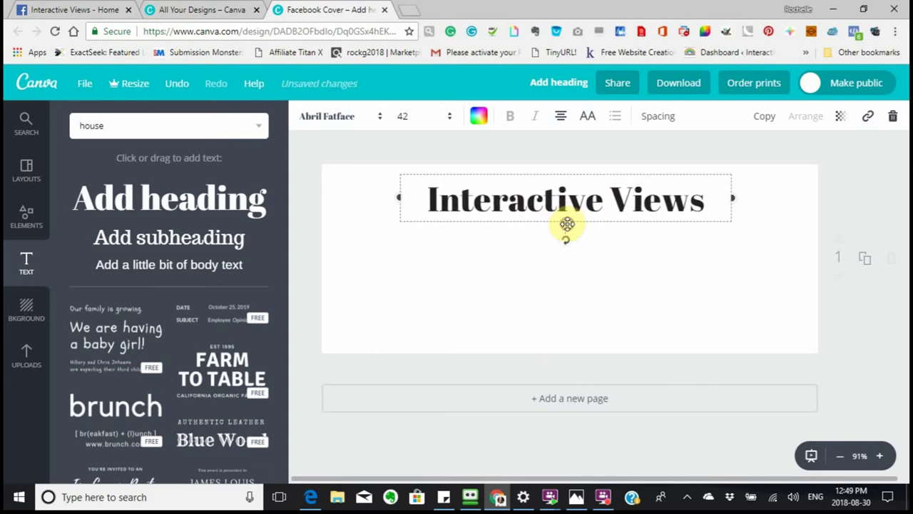
- Add a 'Presents' subheading just under the title, then add a body text box below it
click(199, 243)
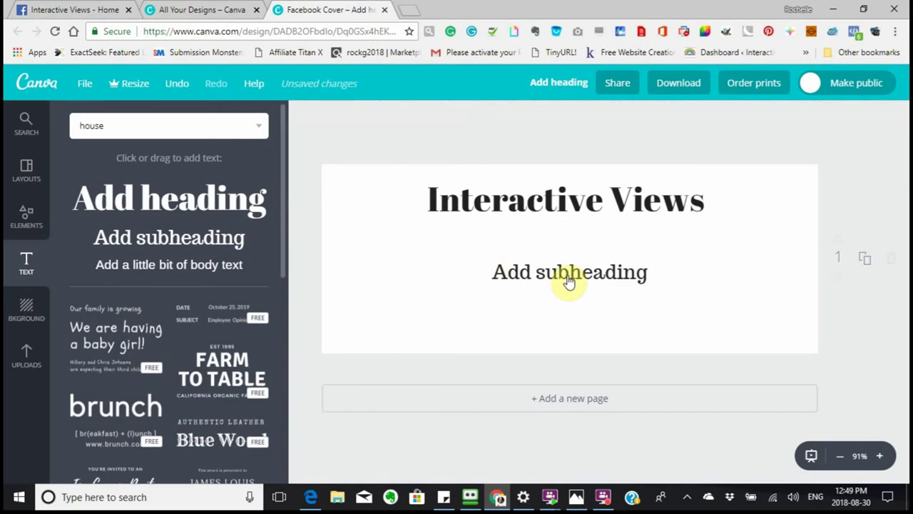
double_click(623, 274)
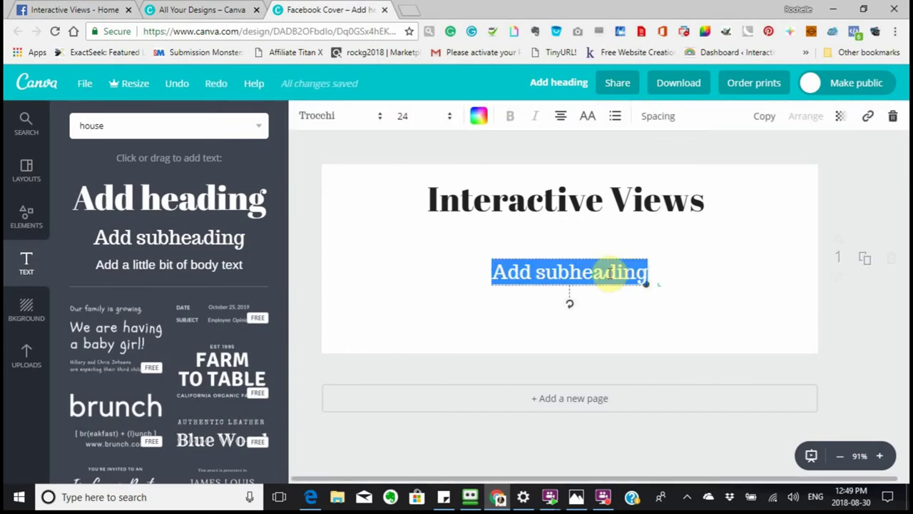
text(Presents)
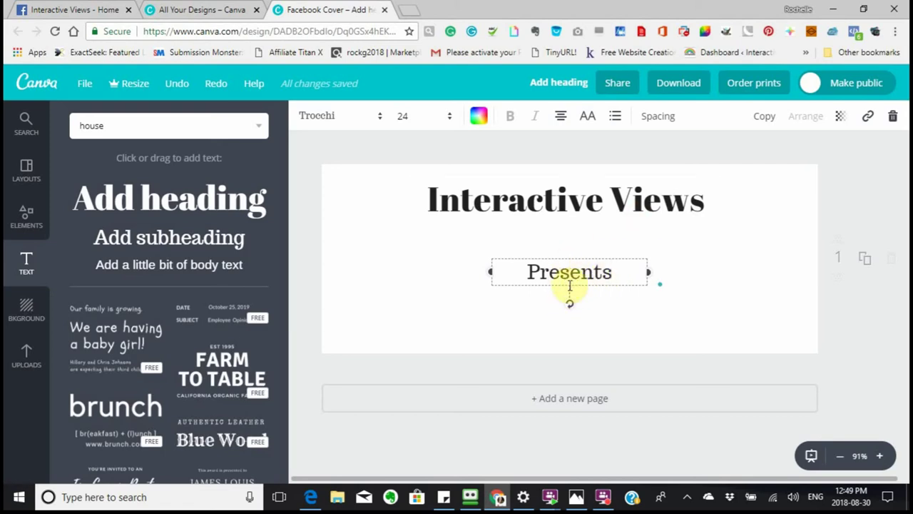
drag(569, 288, 567, 252)
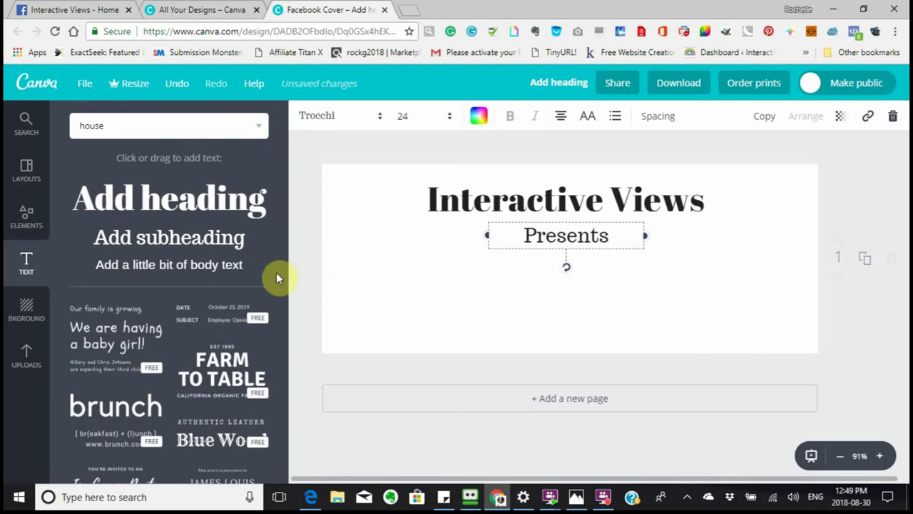
click(205, 265)
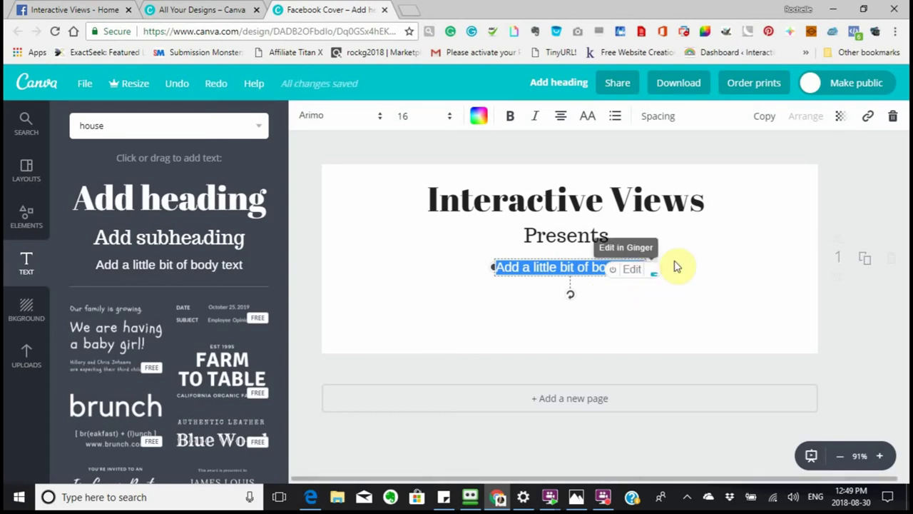
- Edit the body text in the Ginger editor, adding 'Wordpress' after DIY
click(639, 270)
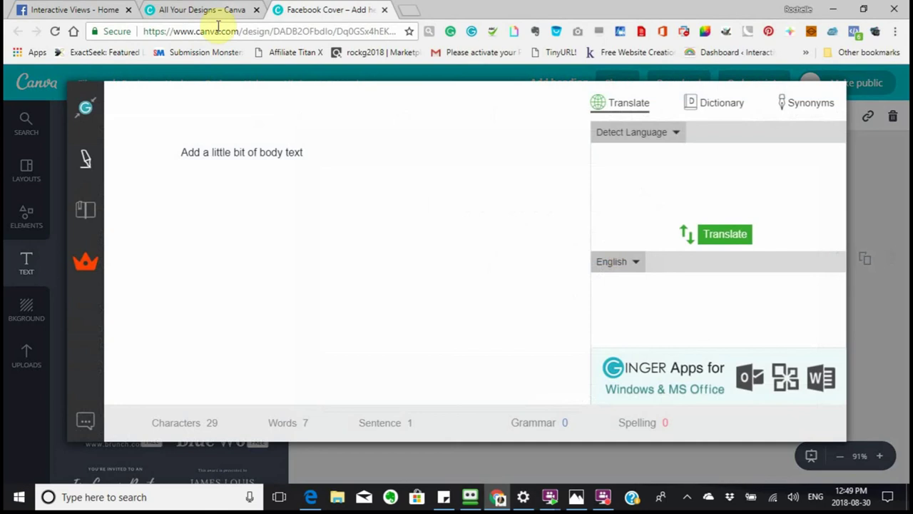
drag(309, 154, 122, 142)
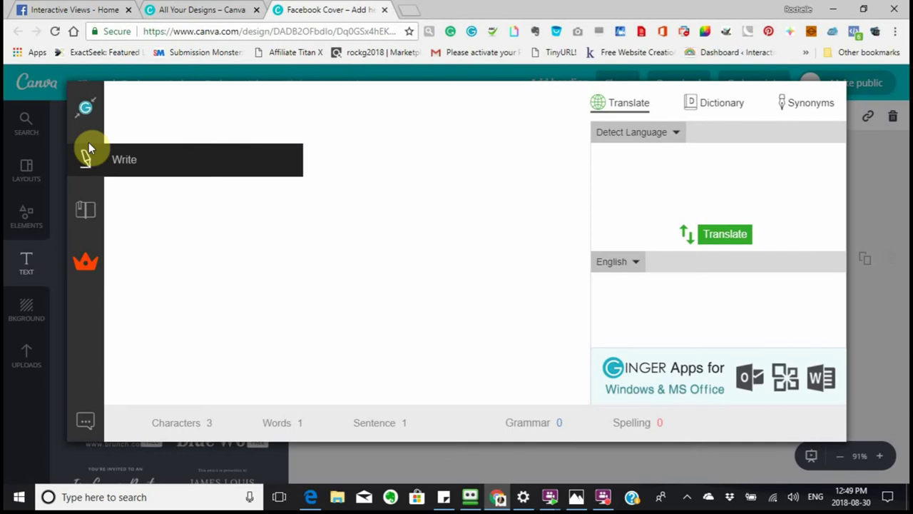
click(204, 157)
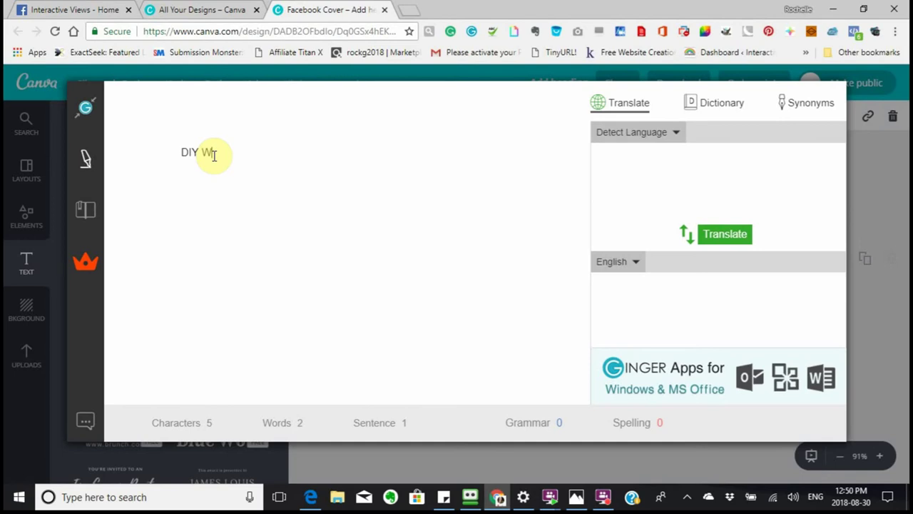
text(Wordpress Tutorials)
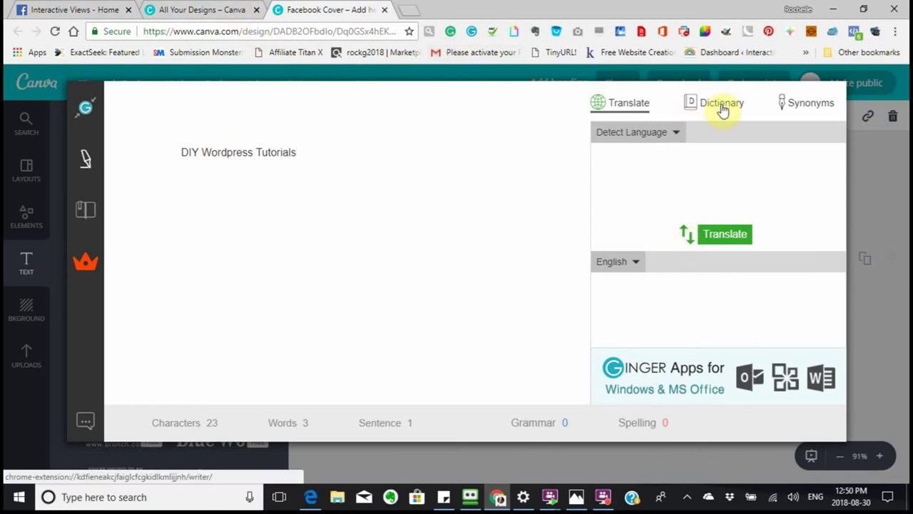
click(881, 227)
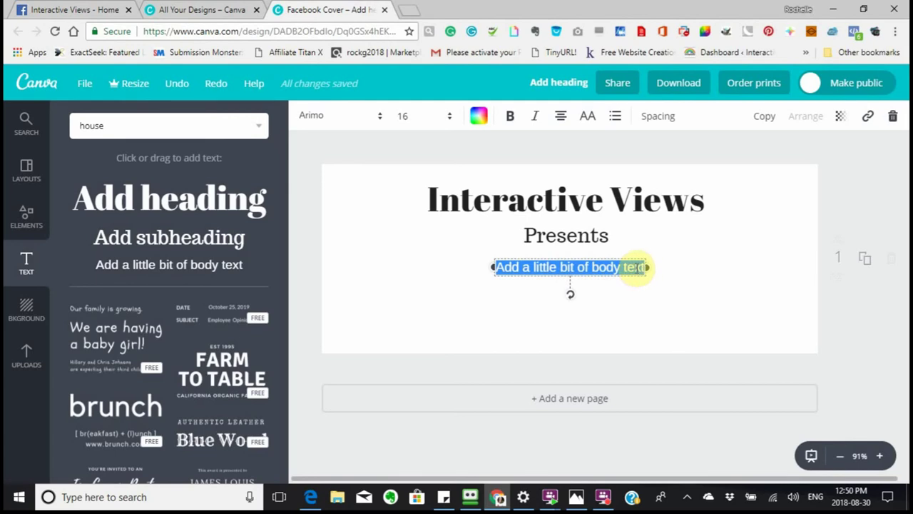
- Replace the body text on the cover with 'DIY Wordpress Tutorial'
click(570, 267)
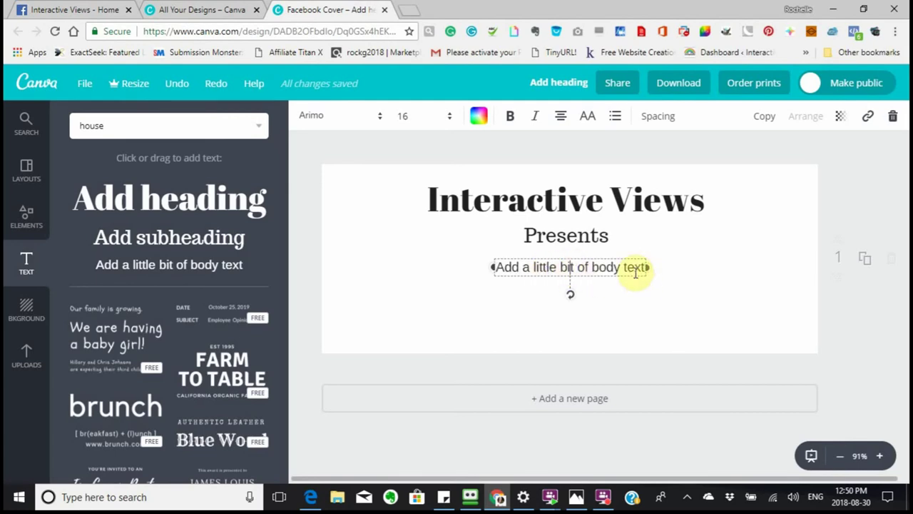
drag(644, 267, 510, 265)
click(481, 271)
drag(644, 267, 497, 267)
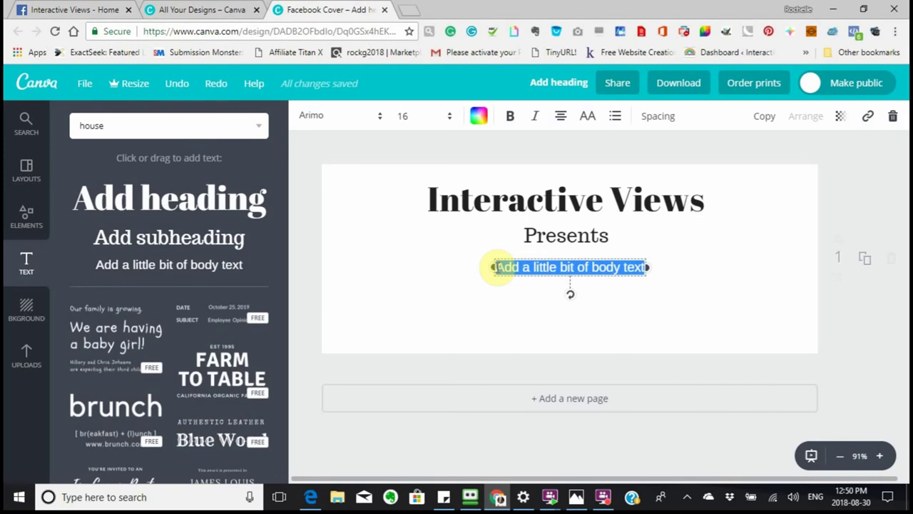
text(D)
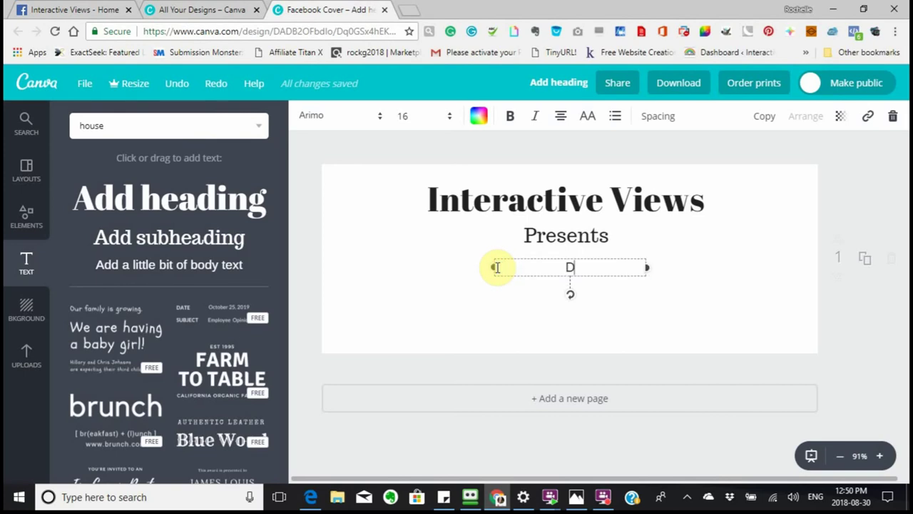
text(DIY)
key(BackSpace)
key(BackSpace)
key(BackSpace)
text(Wor)
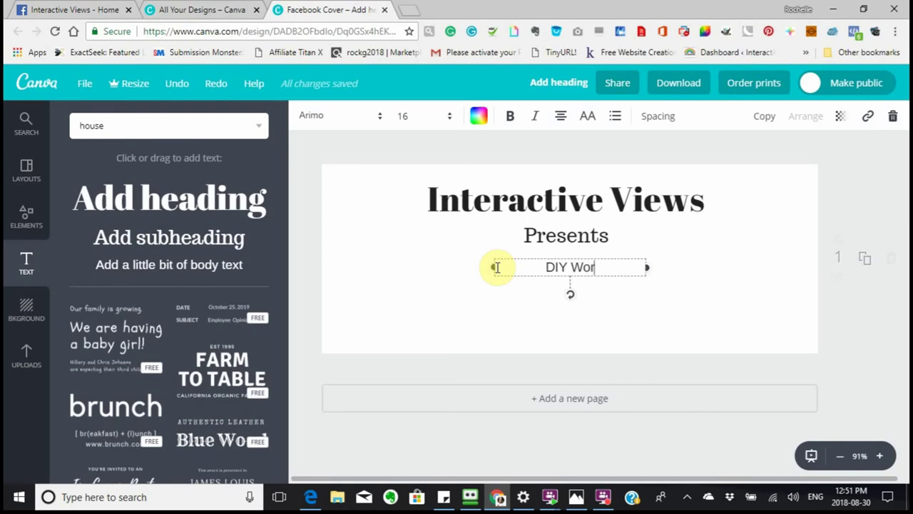
text(dpress)
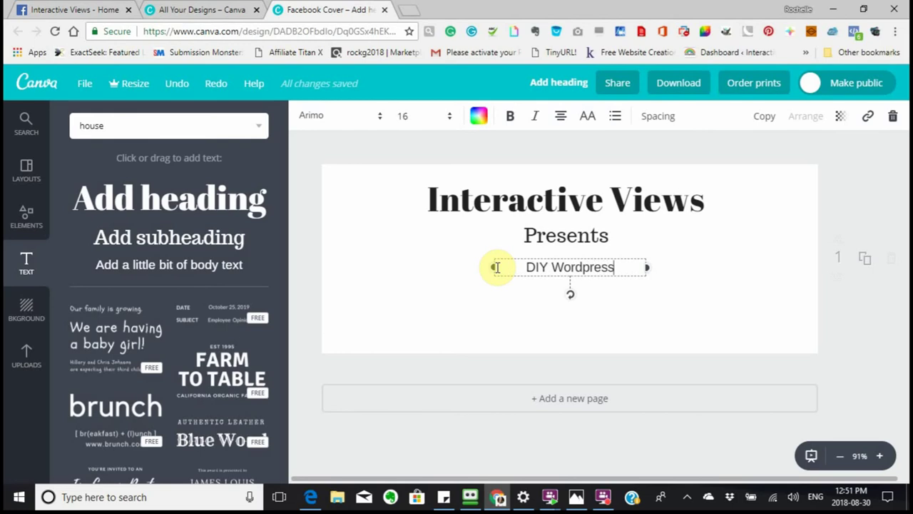
text( Tutorial)
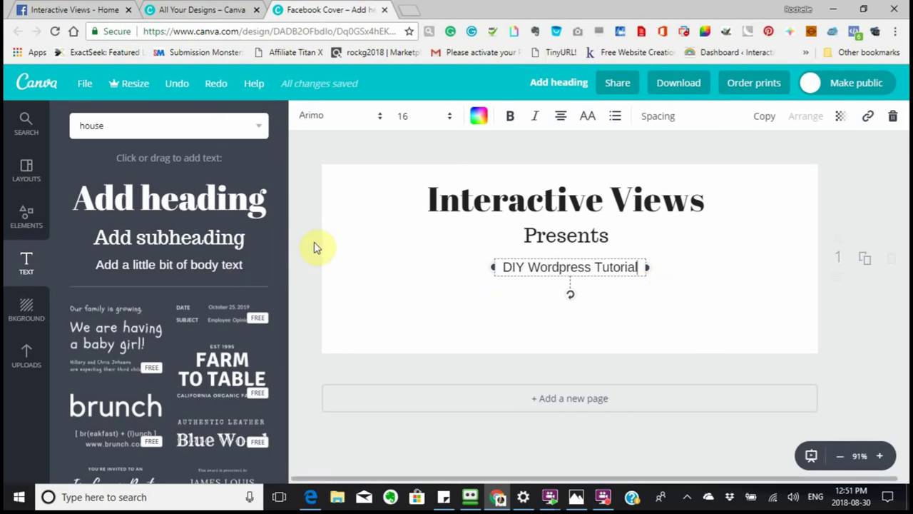
- Try the hexagon, watermelon and grey backgrounds, then set the cover background to solid black
click(26, 322)
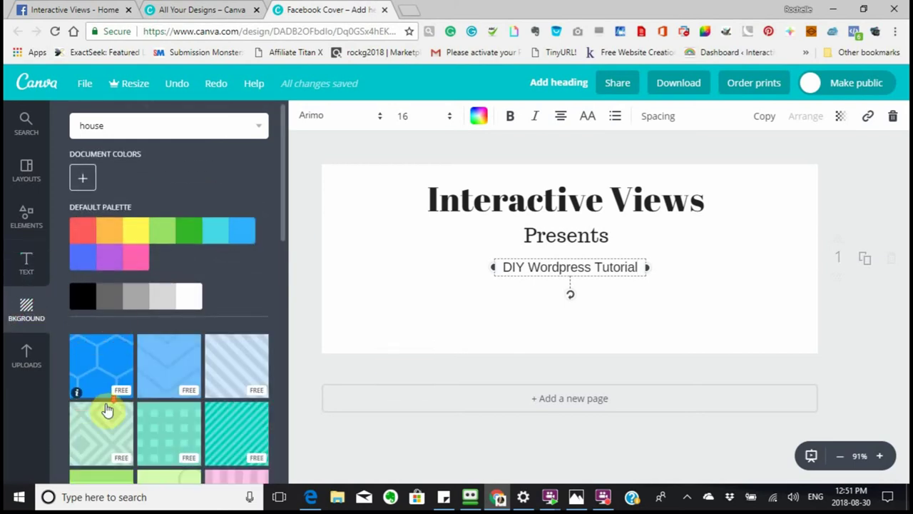
scroll(106, 408, down, 1)
scroll(106, 407, down, 2)
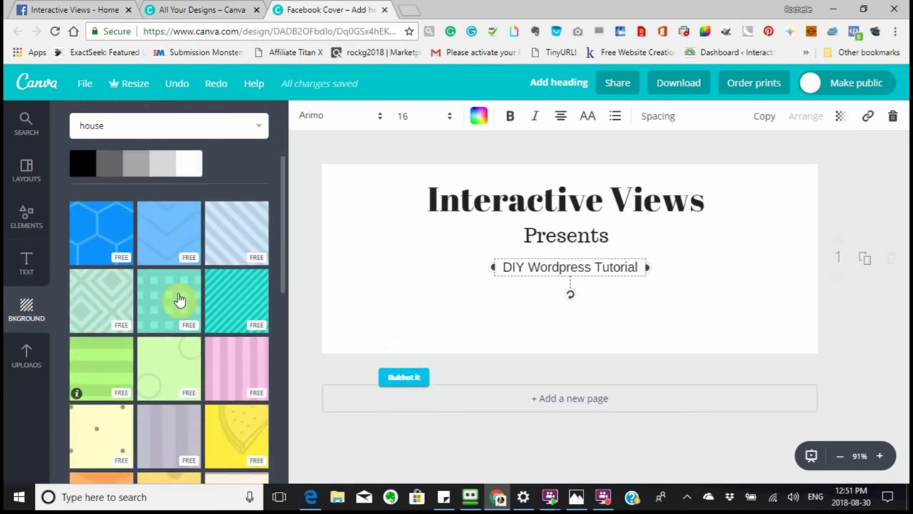
click(106, 237)
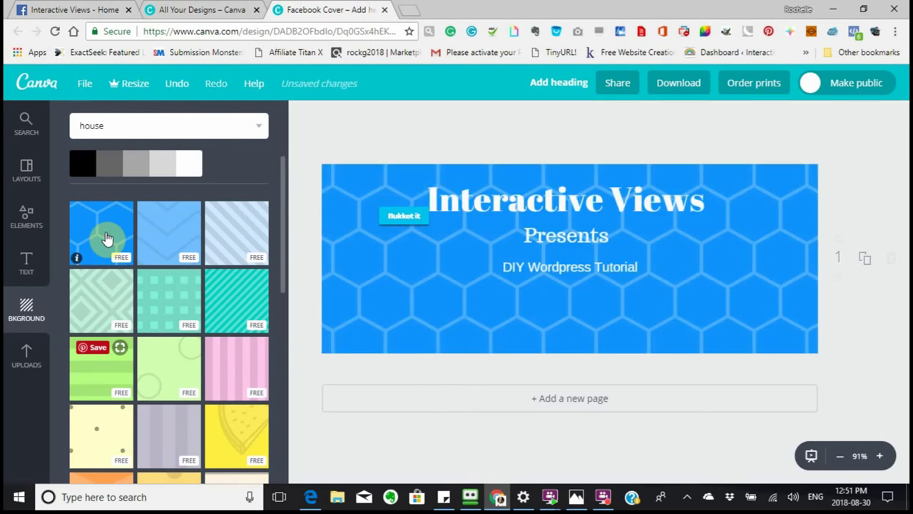
click(234, 444)
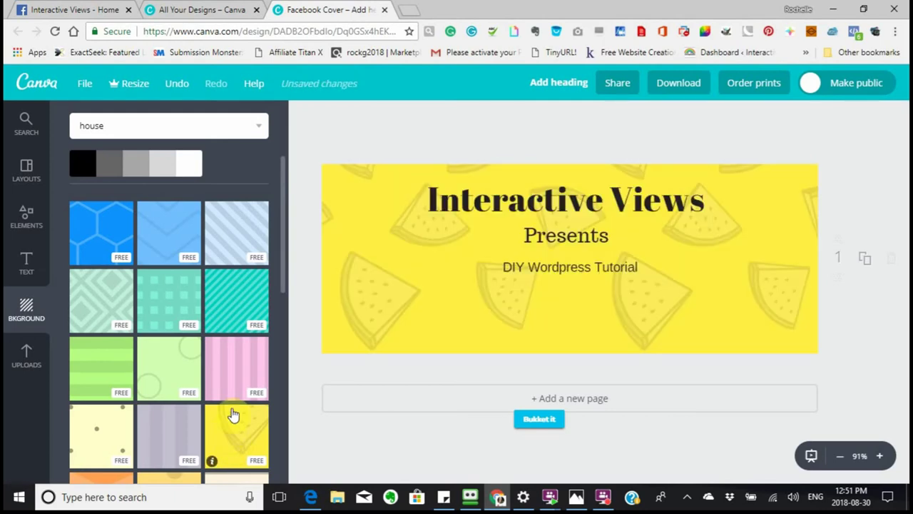
click(180, 163)
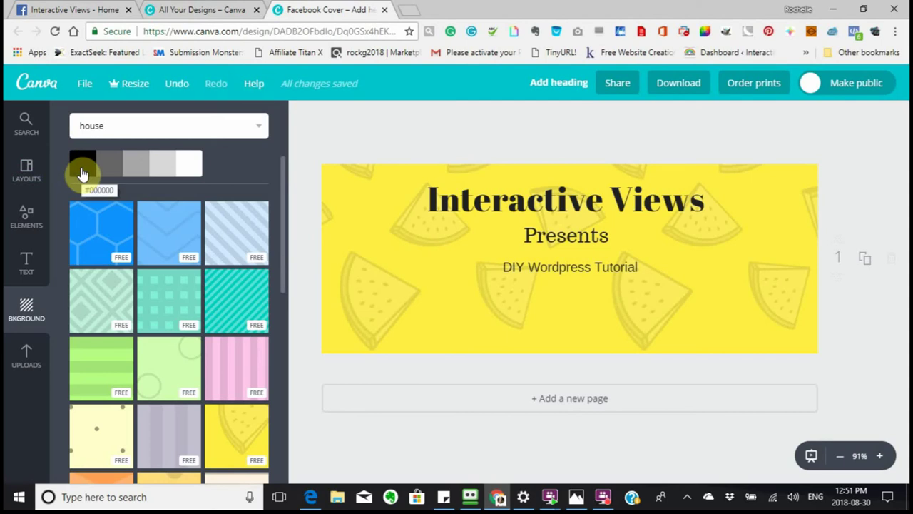
click(136, 174)
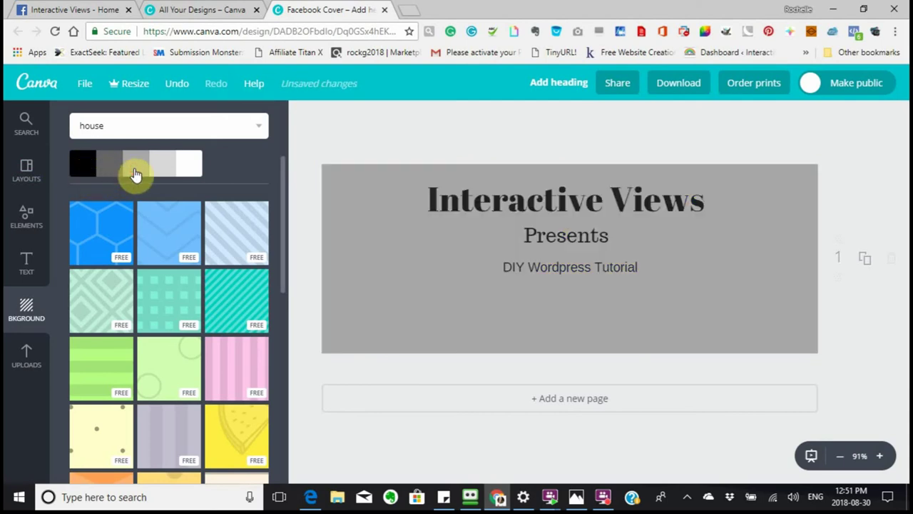
click(83, 166)
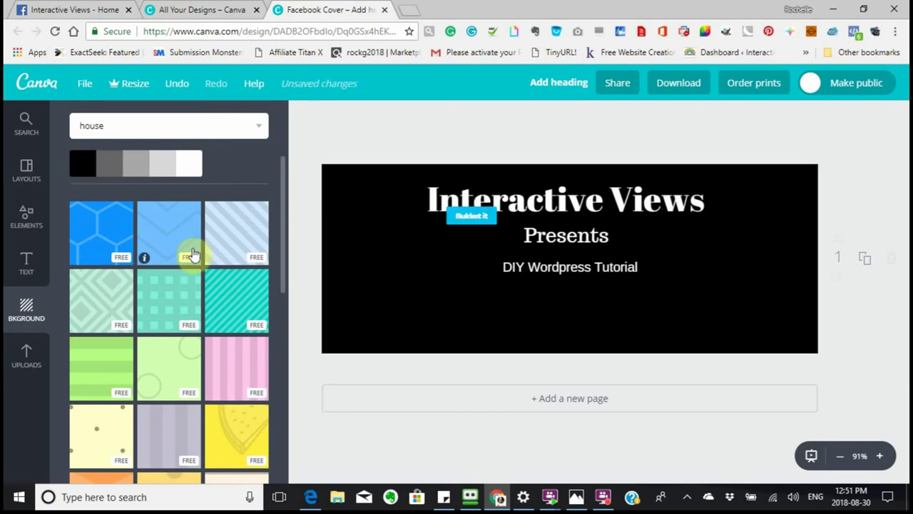
scroll(192, 254, down, 1)
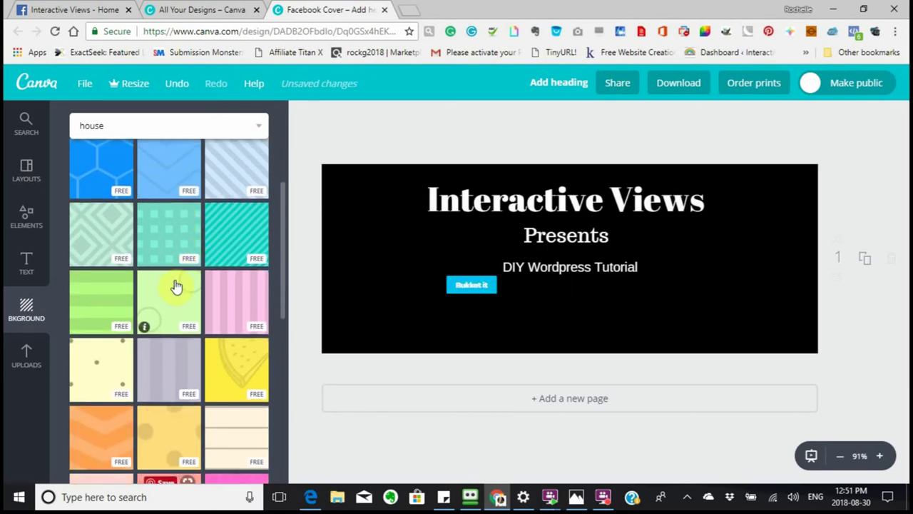
scroll(180, 294, up, 3)
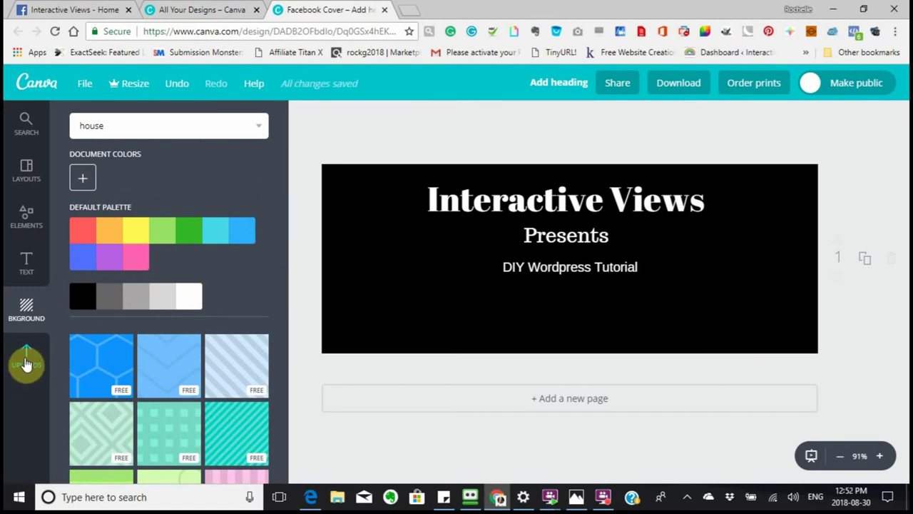
- Upload the photo WIN_20180829_14_00_54_Pro from the Camera Roll folder to your images
click(26, 363)
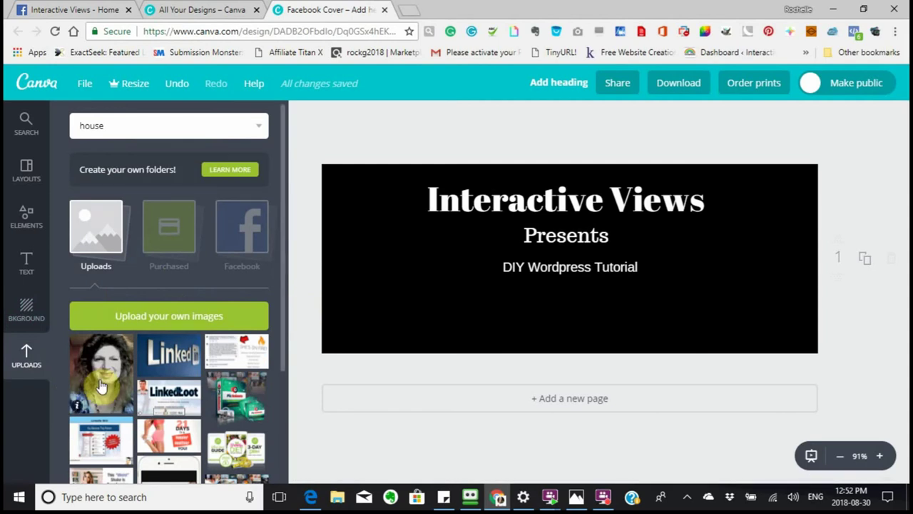
click(164, 319)
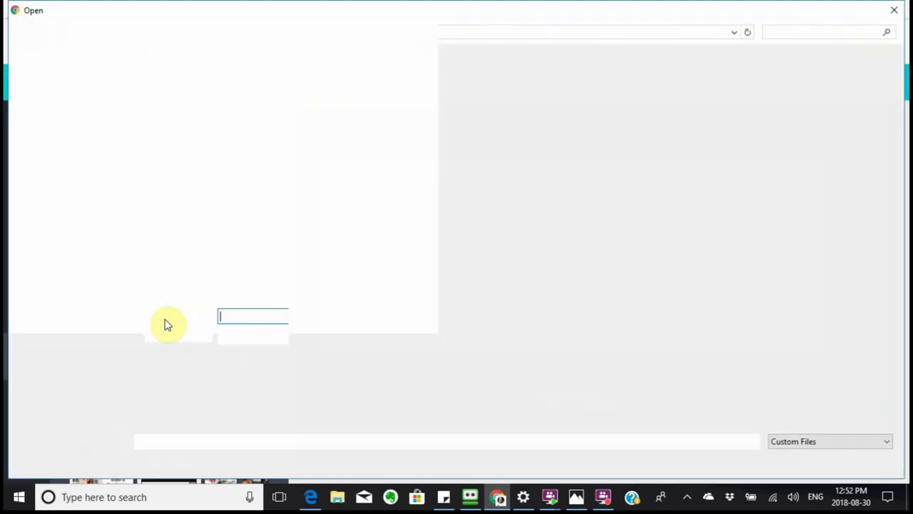
click(162, 188)
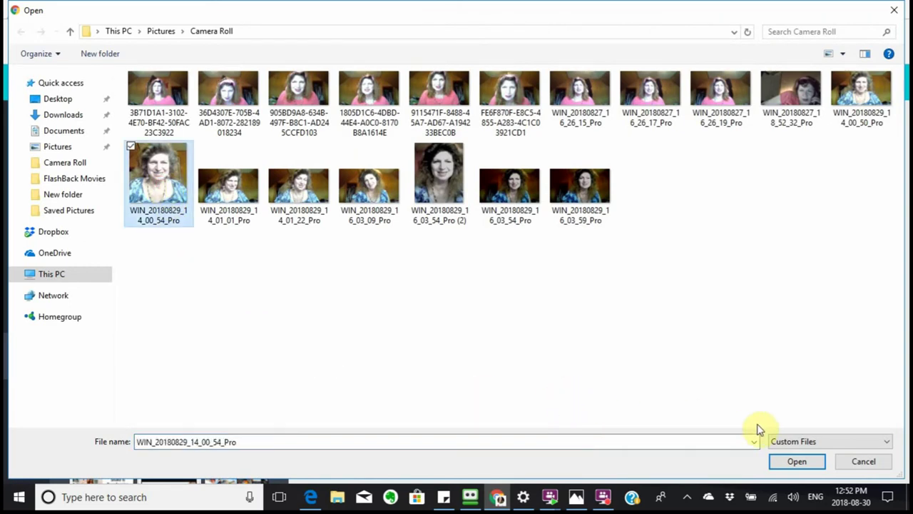
click(794, 463)
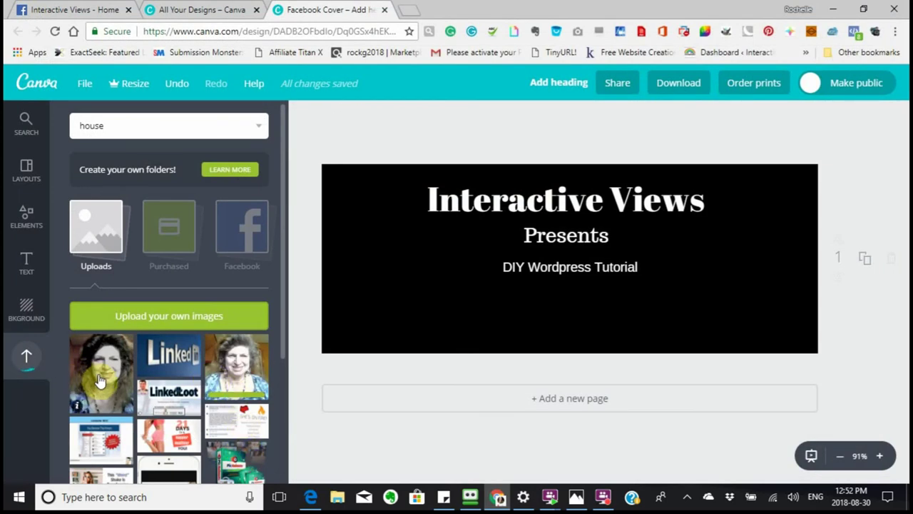
- Place the uploaded portrait on the cover, shrink it and move it to the top edge
drag(99, 380, 358, 262)
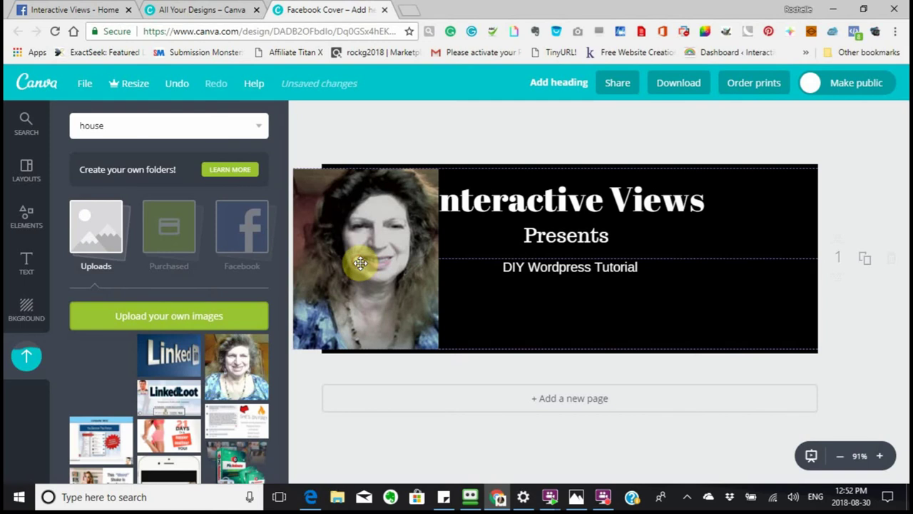
drag(434, 171, 415, 199)
drag(369, 266, 384, 251)
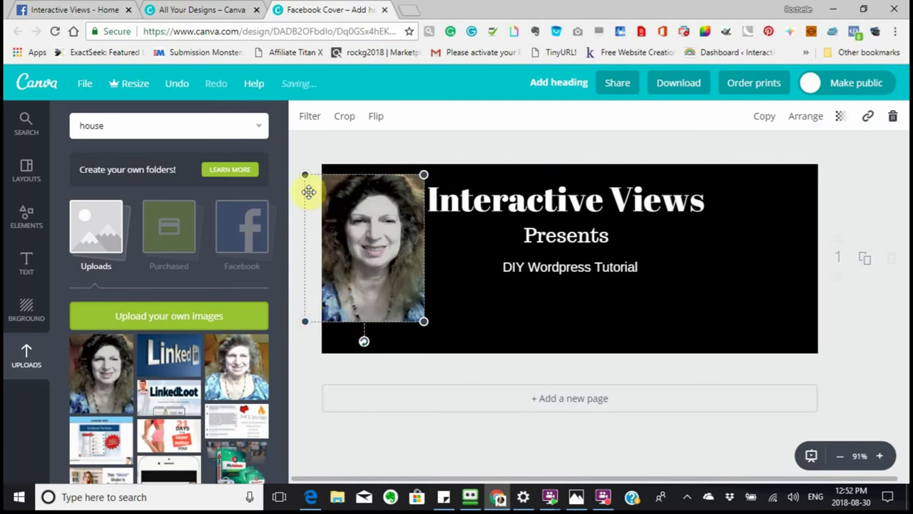
drag(303, 174, 340, 184)
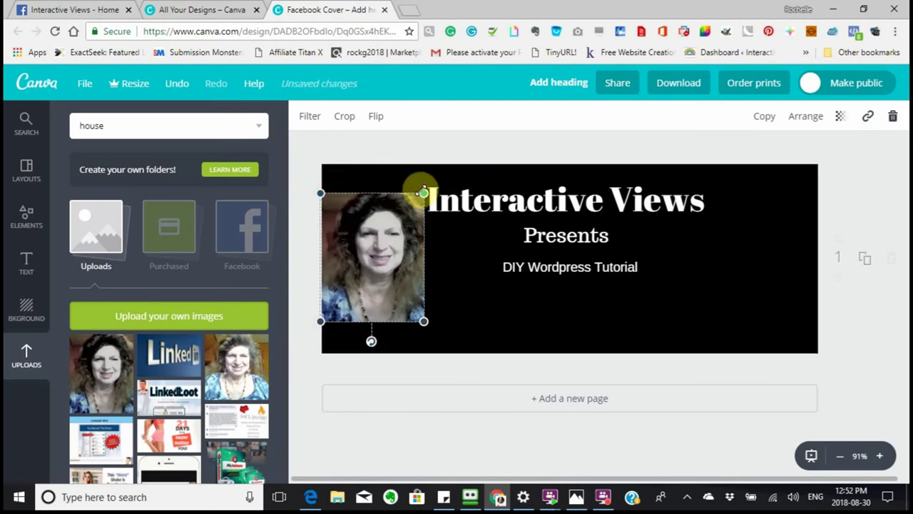
- Shift the Interactive Views heading right, then reposition and enlarge the photo on the left
drag(470, 199, 524, 193)
click(381, 242)
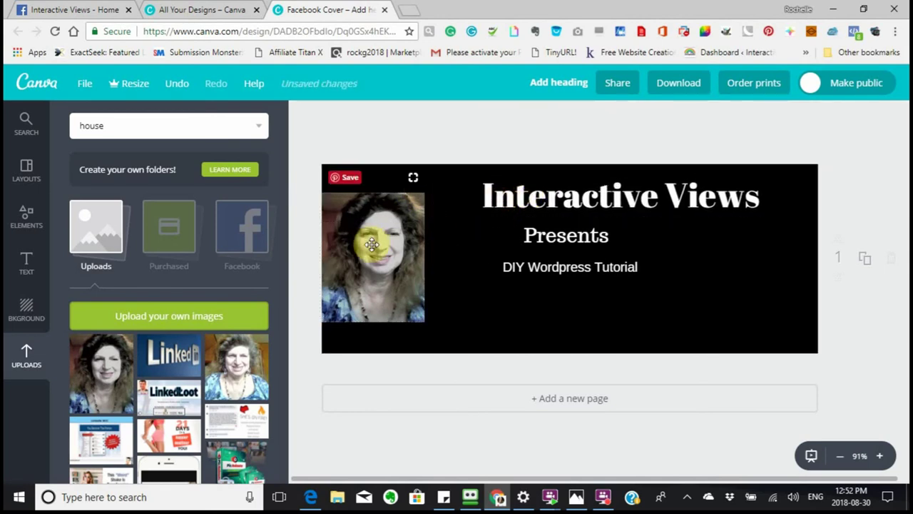
drag(381, 242, 408, 238)
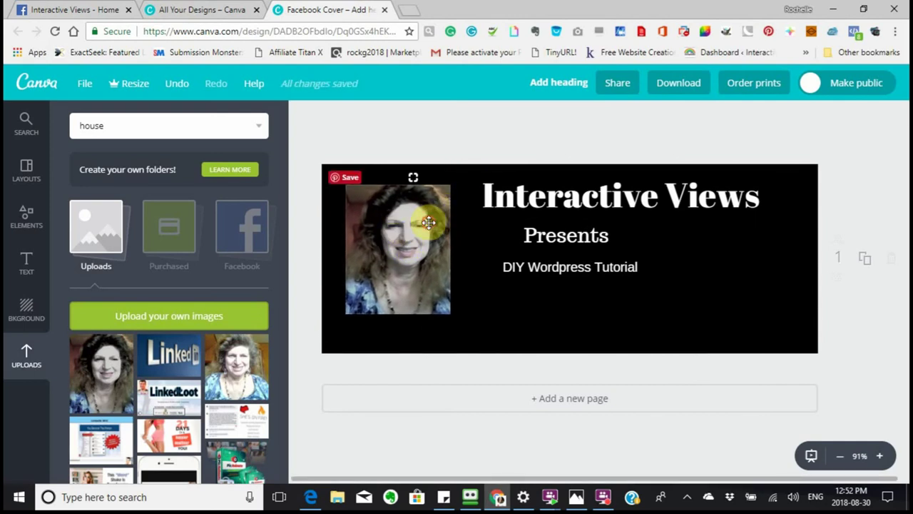
click(432, 216)
drag(449, 185, 459, 178)
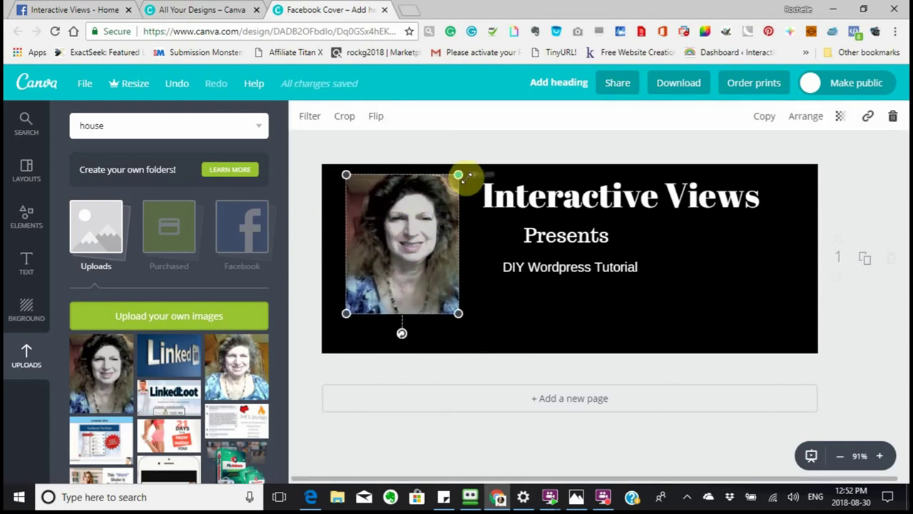
drag(449, 308, 446, 343)
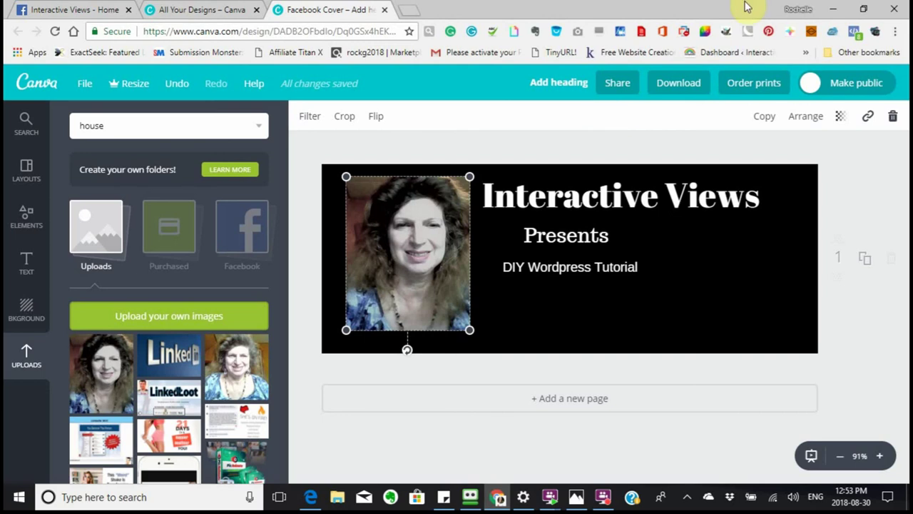
- Download the cover as a PNG (Add heading.png), then turn off Twitter in the share dialog
click(683, 87)
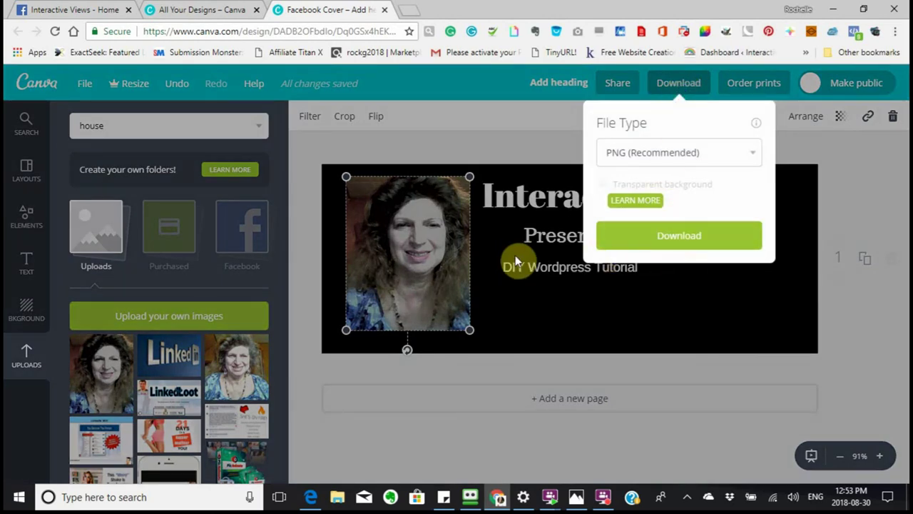
click(671, 239)
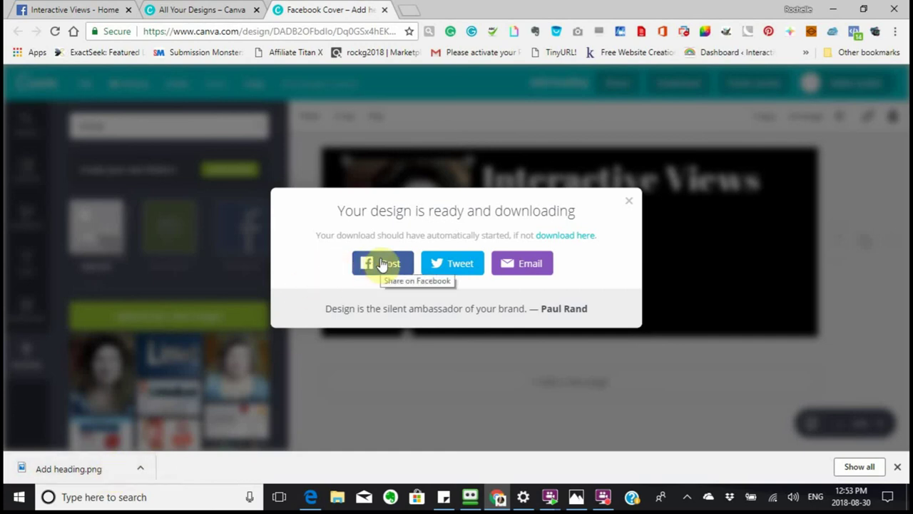
click(442, 268)
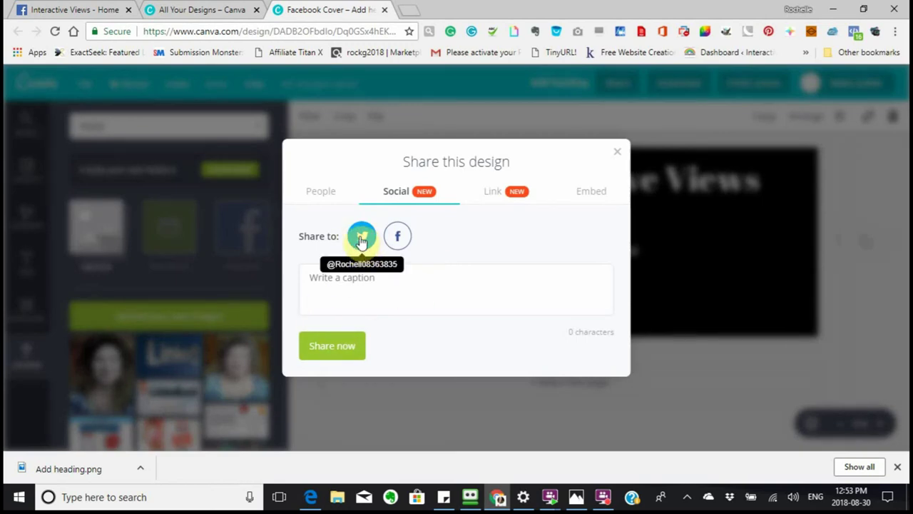
click(360, 239)
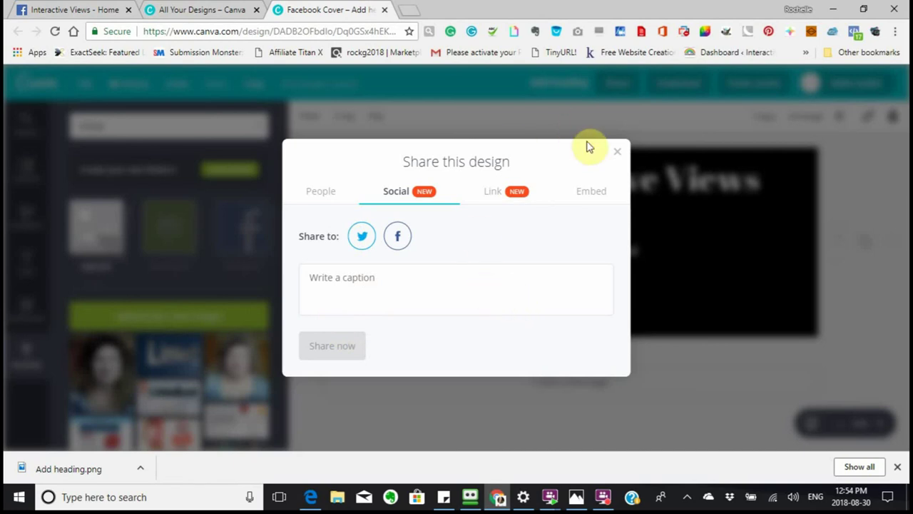
- Close the Share this design dialog and restore Chrome to a smaller window
click(618, 158)
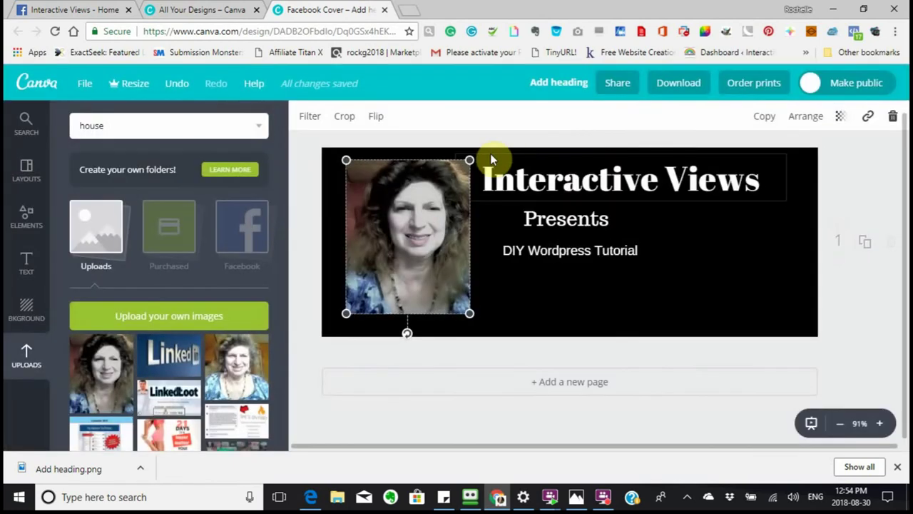
scroll(364, 377, down, 1)
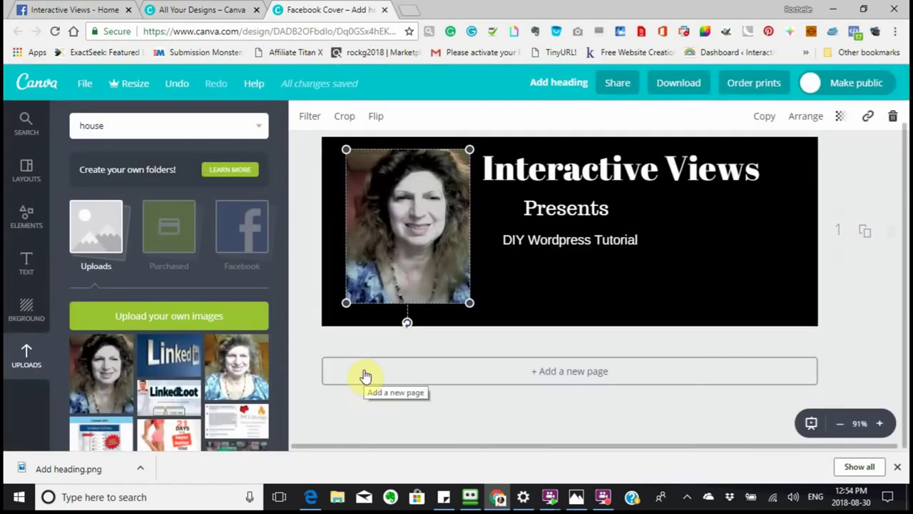
scroll(362, 369, up, 1)
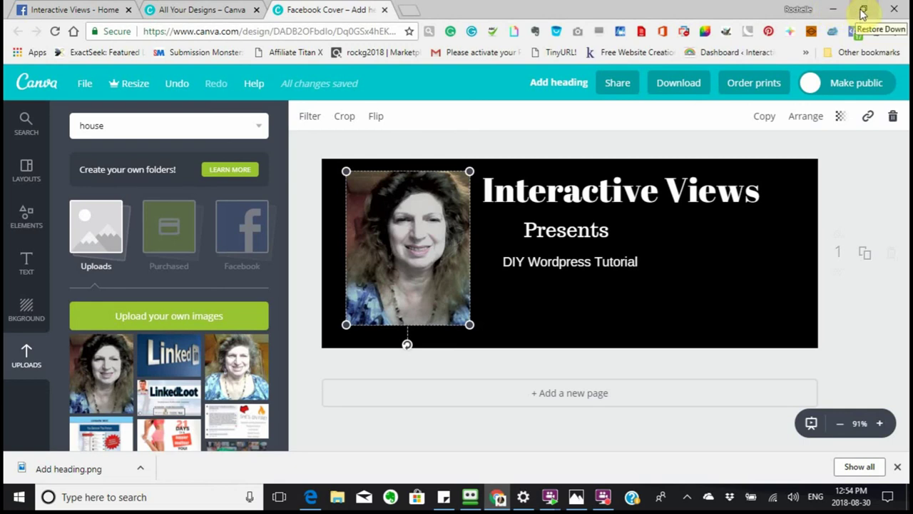
click(858, 12)
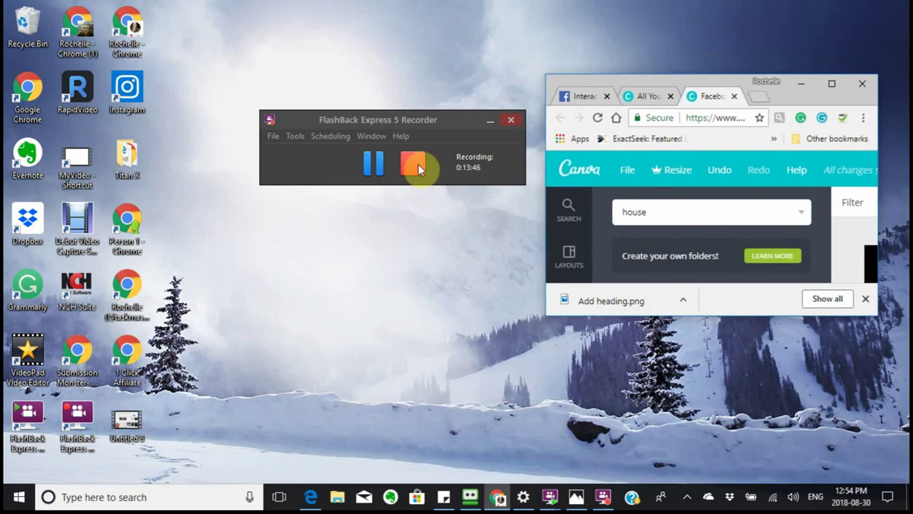